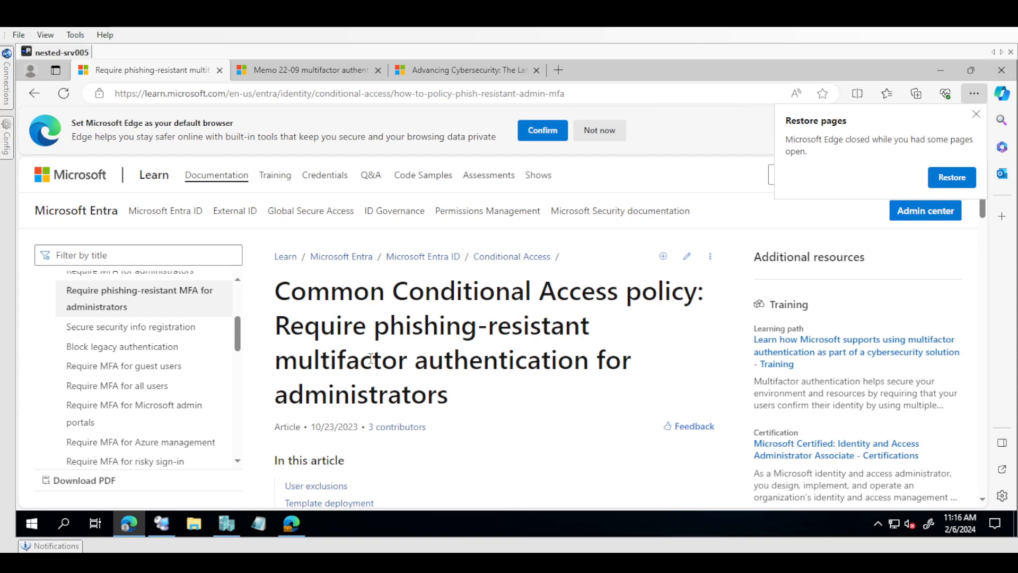
Read the phishing-resistant MFA article's caution note and the list of administrator roles recommended for the policy.
{"action": "double_click", "coordinate": [323, 326]}
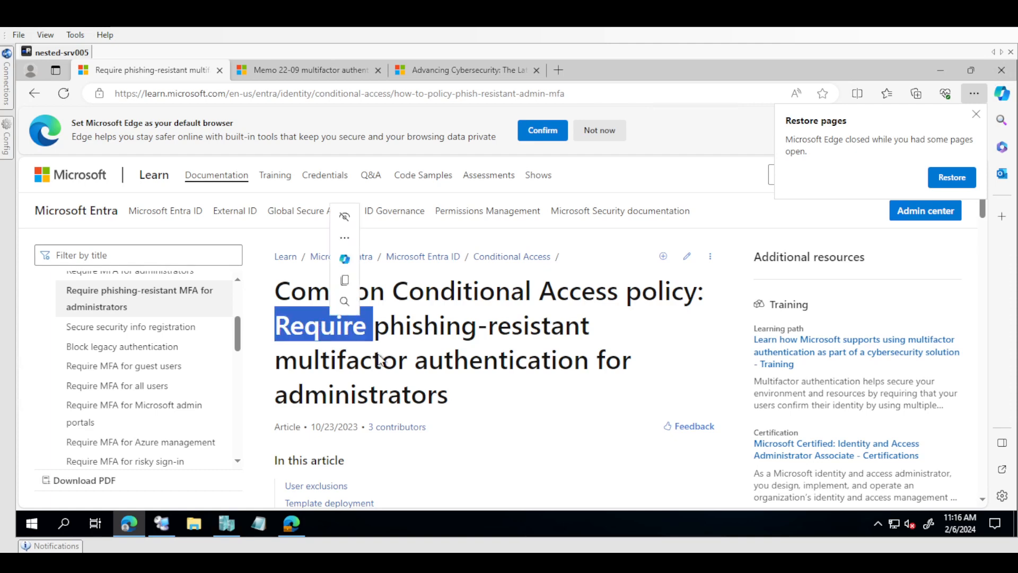
{"action": "scroll", "coordinate": [385, 361], "scroll_direction": "down", "scroll_amount": 5}
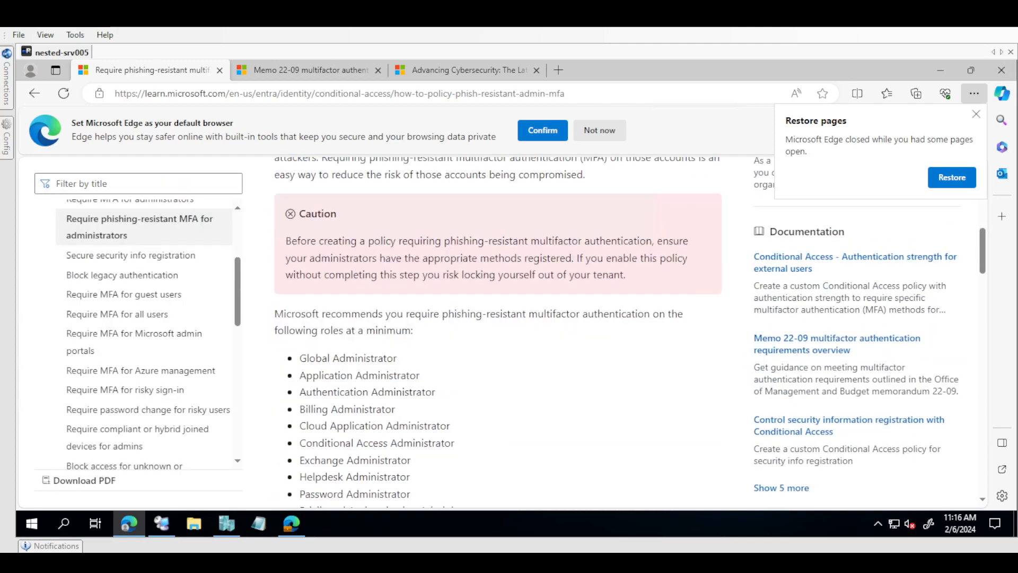
{"action": "scroll", "coordinate": [498, 332], "scroll_direction": "up", "scroll_amount": 4}
{"action": "scroll", "coordinate": [497, 332], "scroll_direction": "down", "scroll_amount": 7}
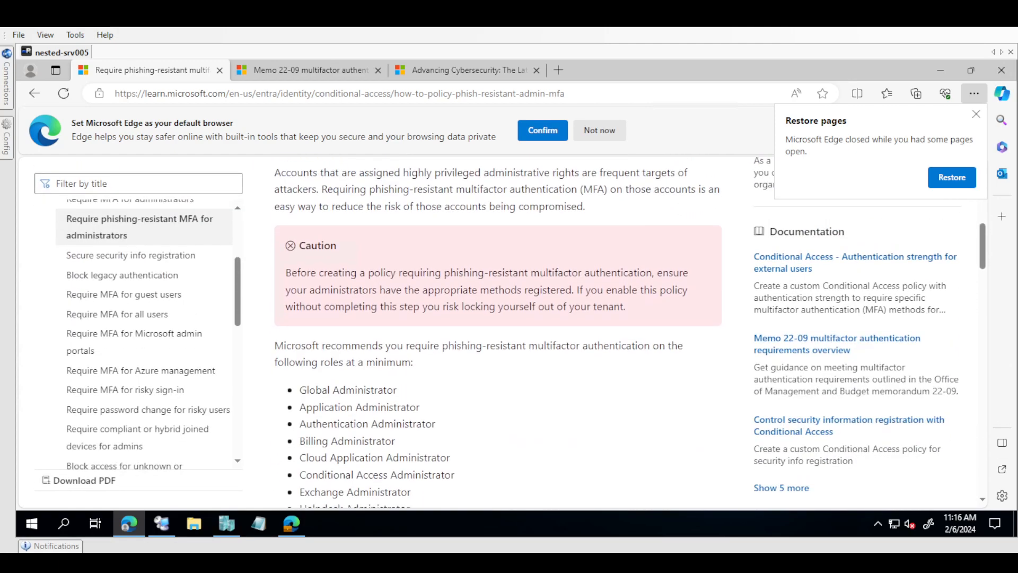
{"action": "scroll", "coordinate": [497, 332], "scroll_direction": "down", "scroll_amount": 2}
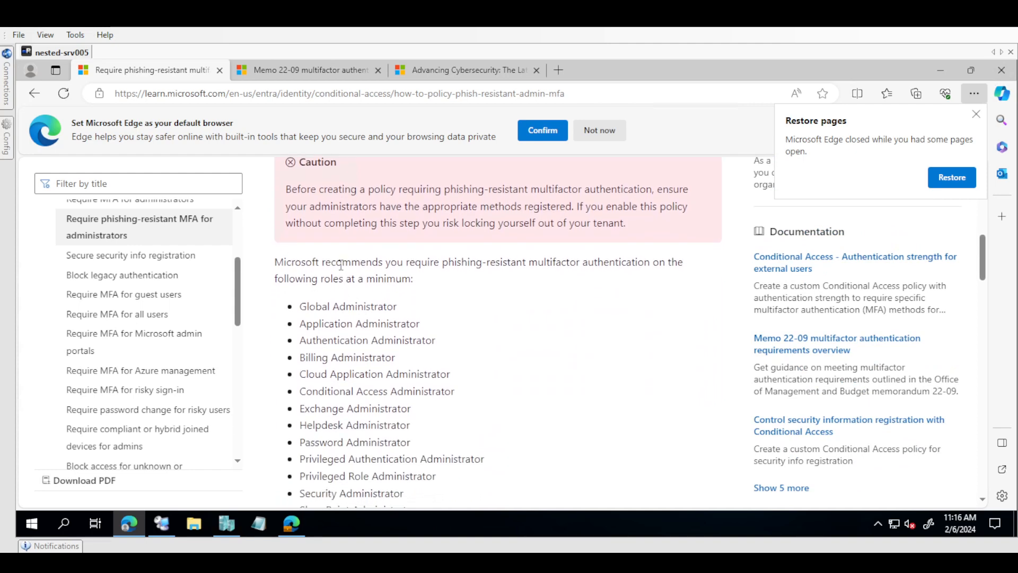
{"action": "left_click_drag", "start_coordinate": [342, 264], "coordinate": [454, 260]}
{"action": "left_click", "coordinate": [435, 262]}
{"action": "left_click_drag", "start_coordinate": [333, 306], "coordinate": [395, 412]}
{"action": "scroll", "coordinate": [395, 413], "scroll_direction": "down", "scroll_amount": 2}
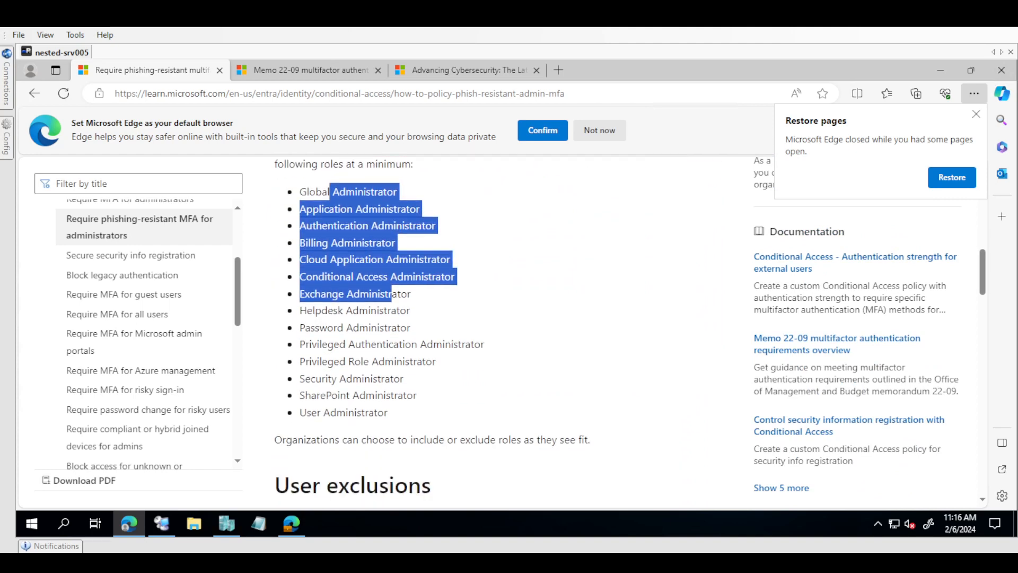
{"action": "scroll", "coordinate": [395, 413], "scroll_direction": "down", "scroll_amount": 2}
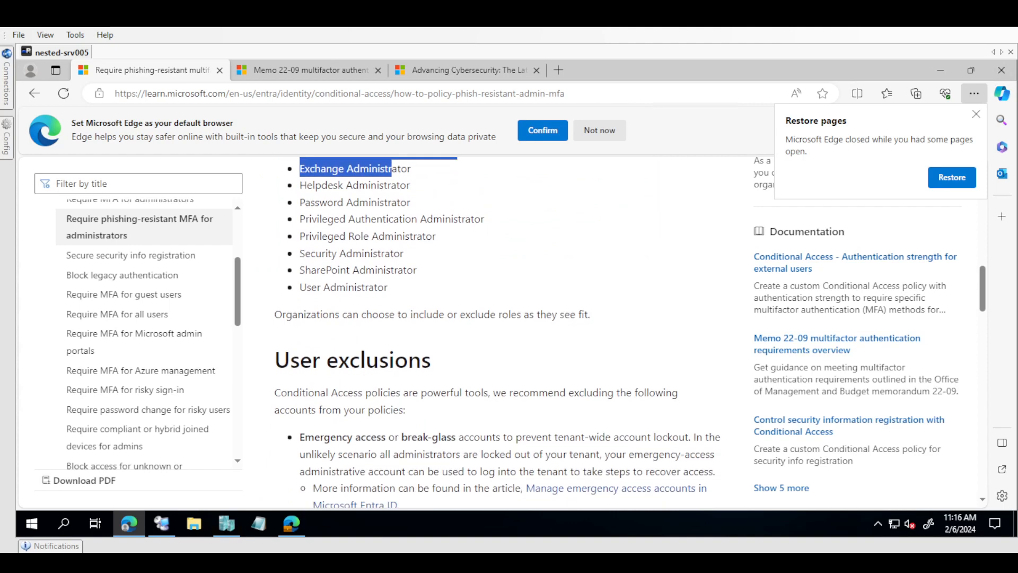
Read the article's recommended user exclusions, template deployment option and steps for creating the Conditional Access policy.
{"action": "scroll", "coordinate": [499, 328], "scroll_direction": "down", "scroll_amount": 4}
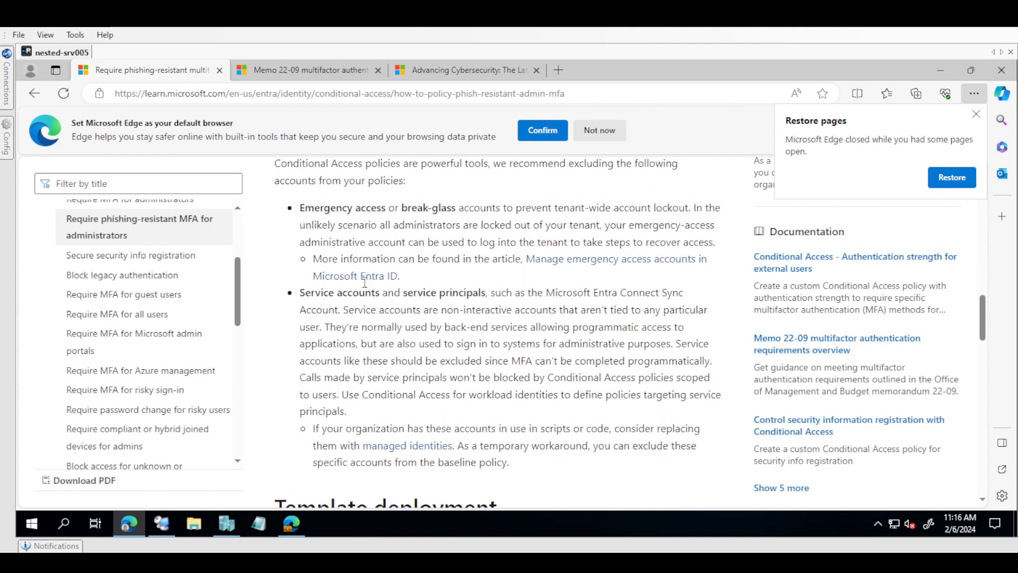
{"action": "double_click", "coordinate": [310, 294]}
{"action": "scroll", "coordinate": [311, 297], "scroll_direction": "down", "scroll_amount": 3}
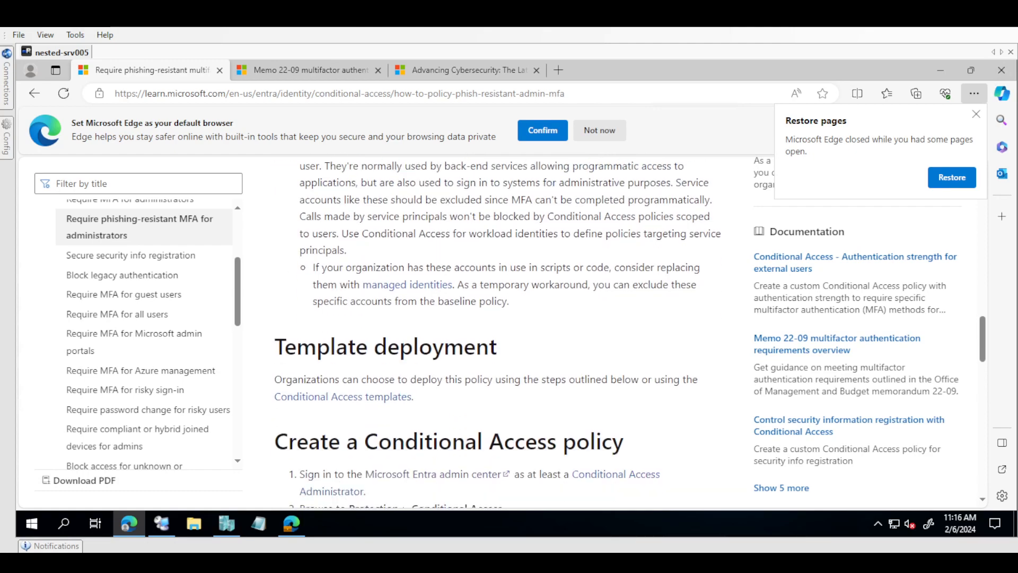
{"action": "scroll", "coordinate": [497, 332], "scroll_direction": "up", "scroll_amount": 2}
{"action": "scroll", "coordinate": [497, 332], "scroll_direction": "down", "scroll_amount": 2}
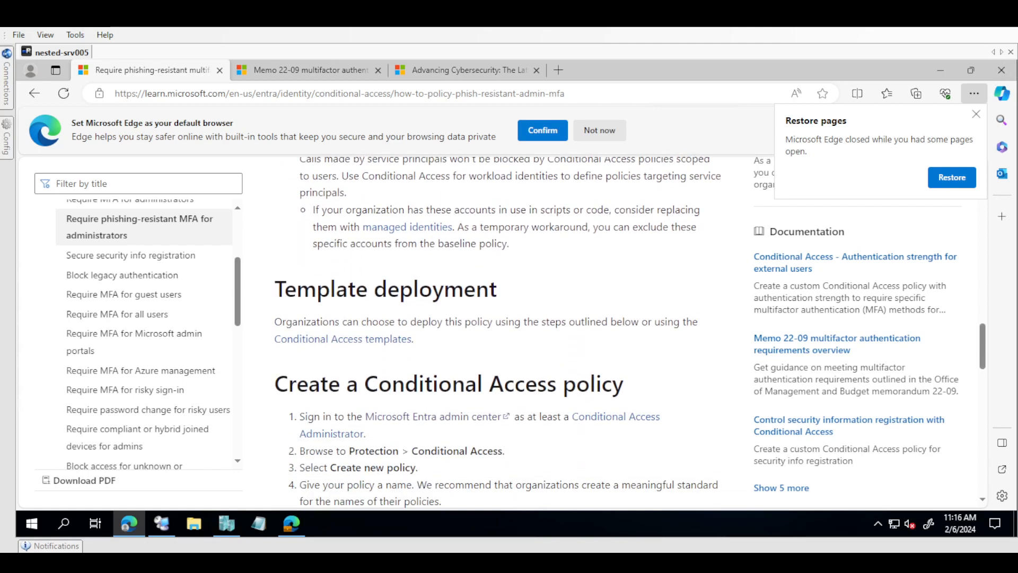
{"action": "scroll", "coordinate": [498, 329], "scroll_direction": "down", "scroll_amount": 10}
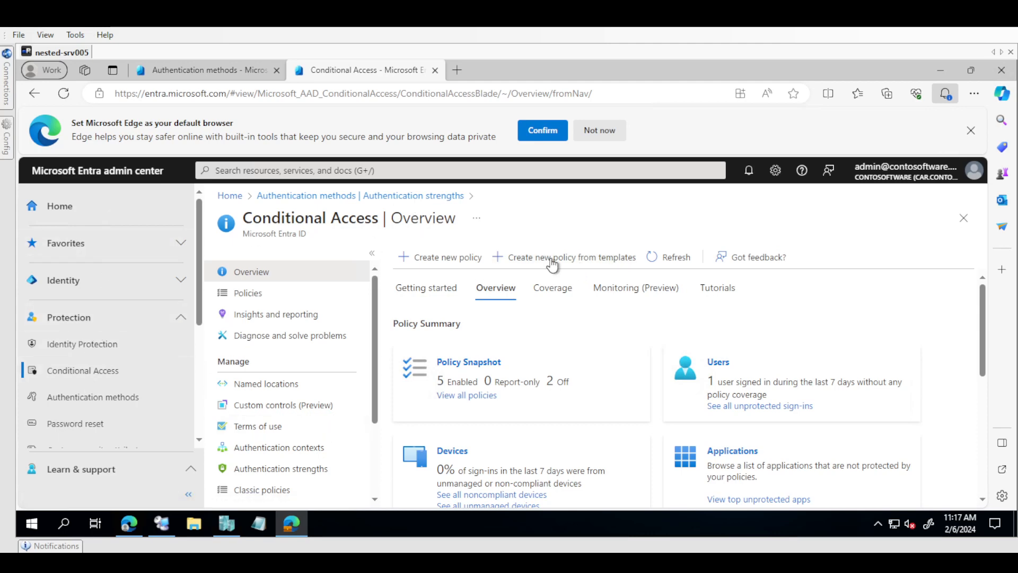
Create a report-only Conditional Access policy from the Emerging threats template "Require phishing-resistant multifactor authentication for admins".
{"action": "left_click", "coordinate": [574, 260]}
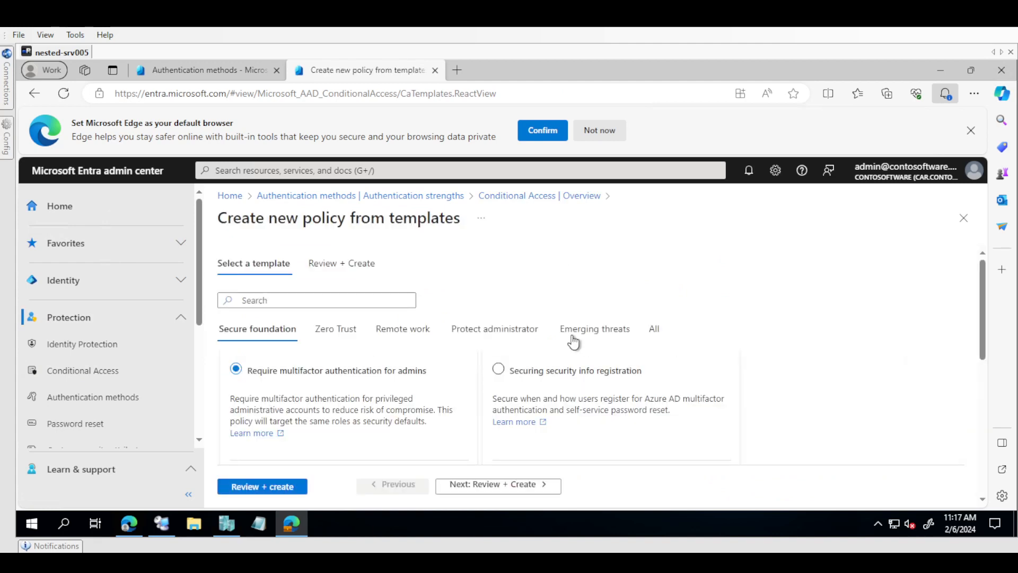
{"action": "left_click", "coordinate": [581, 335]}
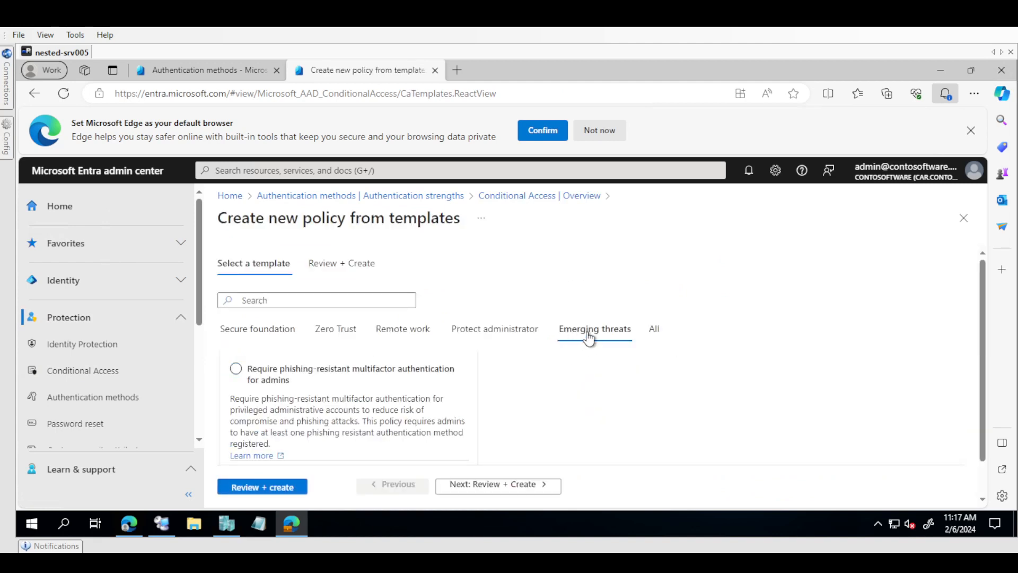
{"action": "left_click", "coordinate": [236, 369]}
{"action": "left_click", "coordinate": [261, 487]}
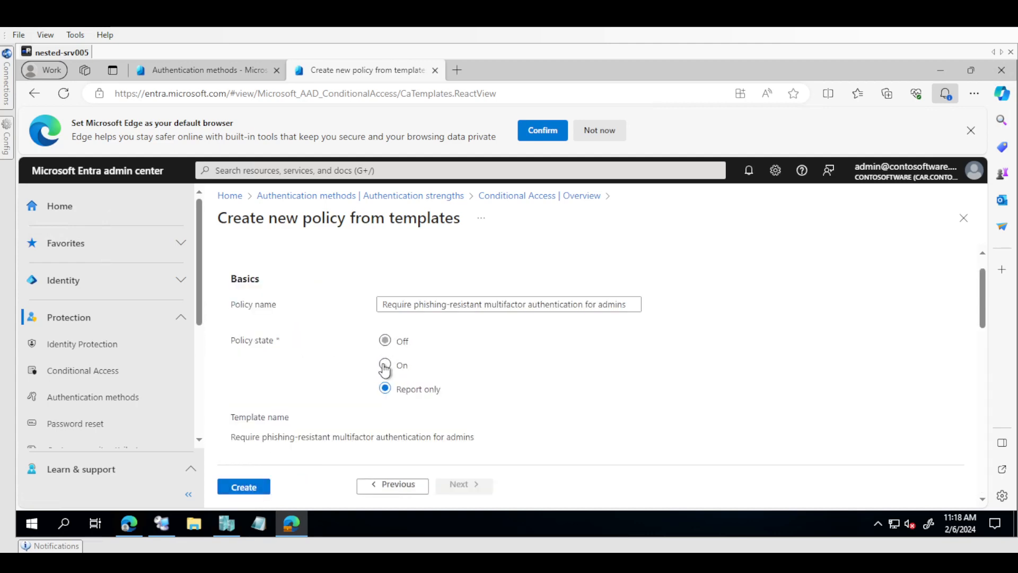
{"action": "left_click", "coordinate": [244, 492]}
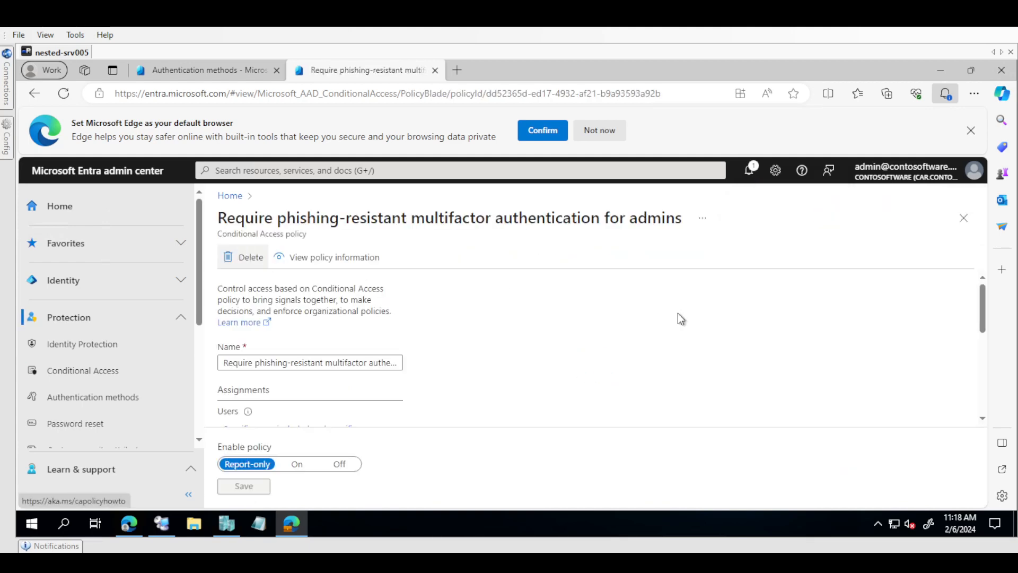
Review the new policy's user assignment, including the directory roles it covers.
{"action": "left_click", "coordinate": [980, 351]}
{"action": "left_click_drag", "start_coordinate": [980, 348], "coordinate": [980, 354]}
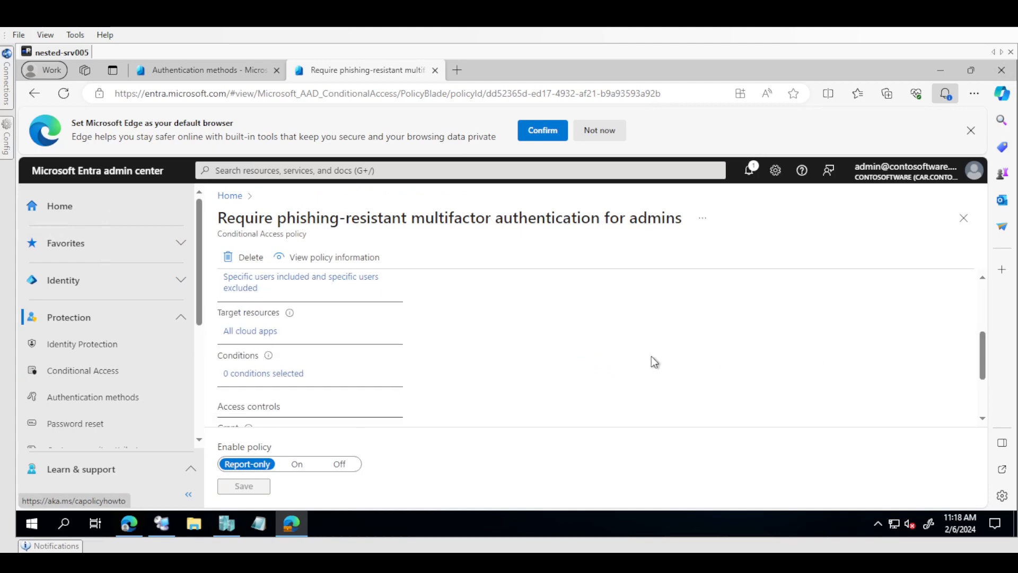
{"action": "left_click", "coordinate": [255, 288]}
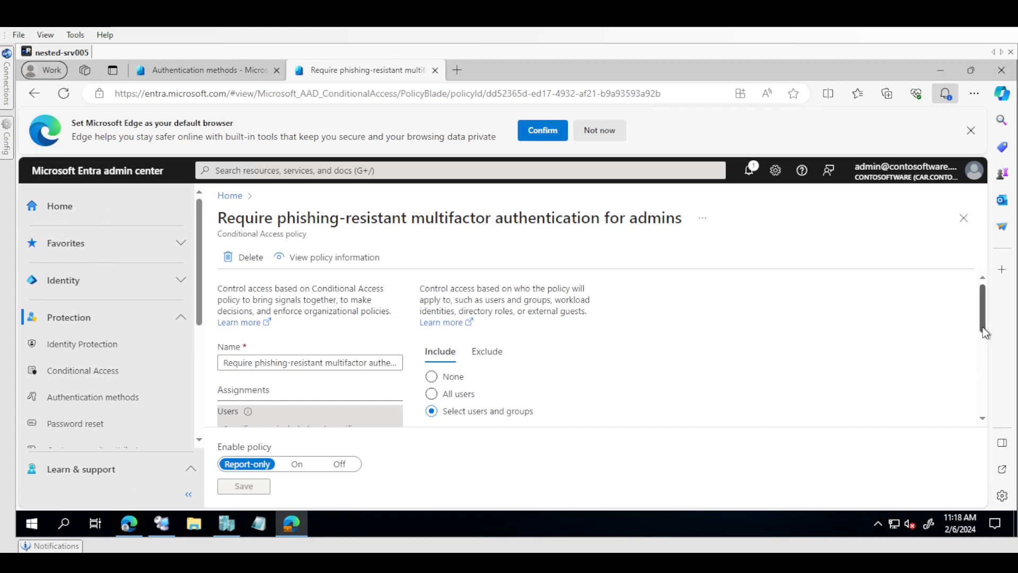
{"action": "left_click_drag", "start_coordinate": [982, 327], "coordinate": [980, 370]}
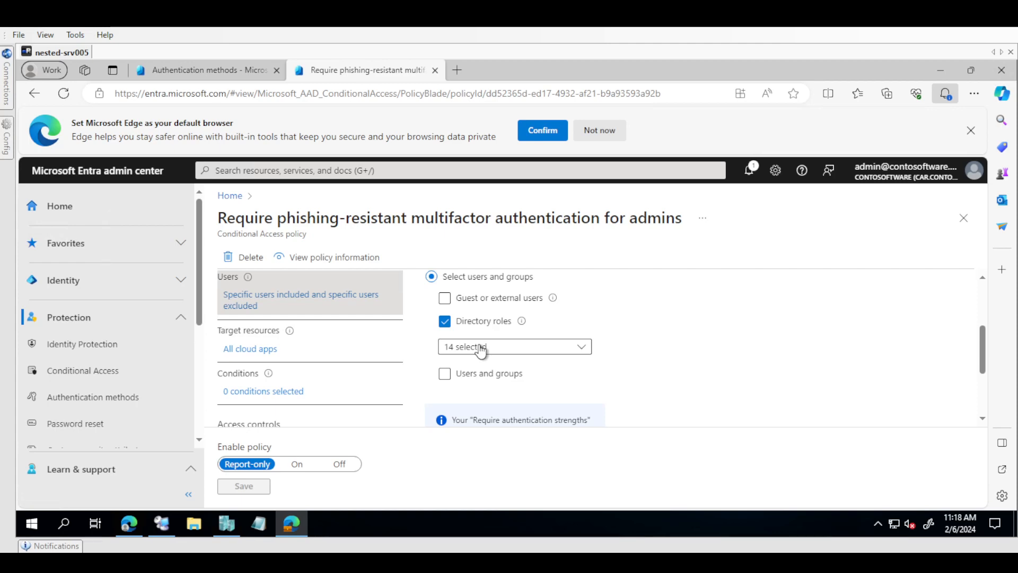
Review the policy's target resources and its cloud apps inclusion setting.
{"action": "left_click", "coordinate": [259, 351]}
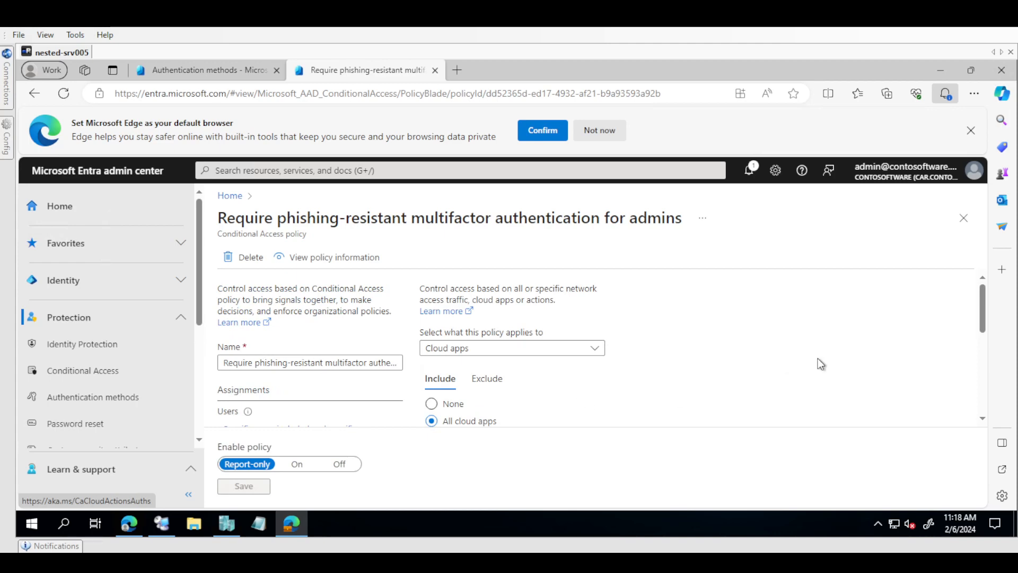
{"action": "left_click", "coordinate": [984, 363]}
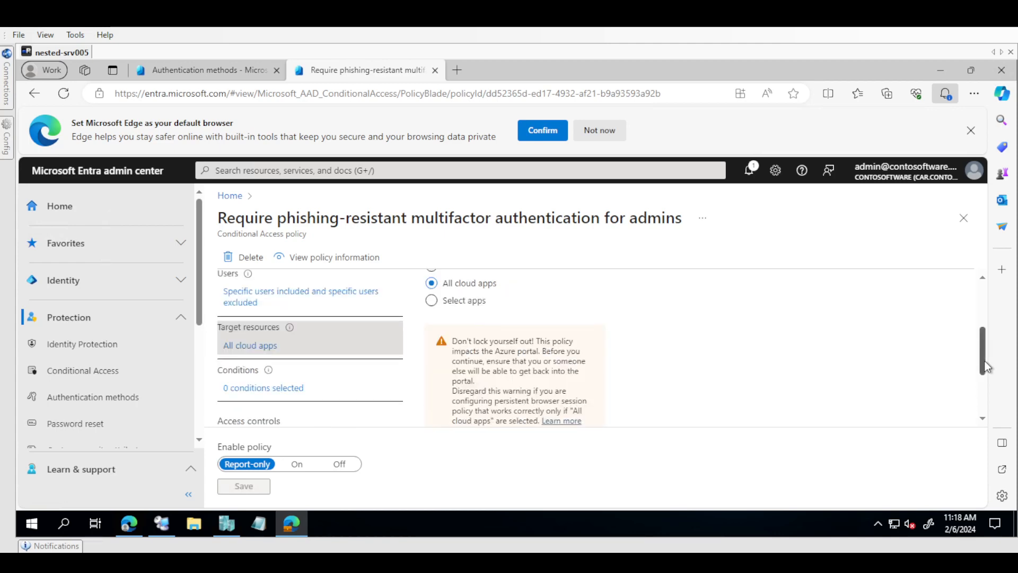
{"action": "left_click_drag", "start_coordinate": [986, 366], "coordinate": [984, 399]}
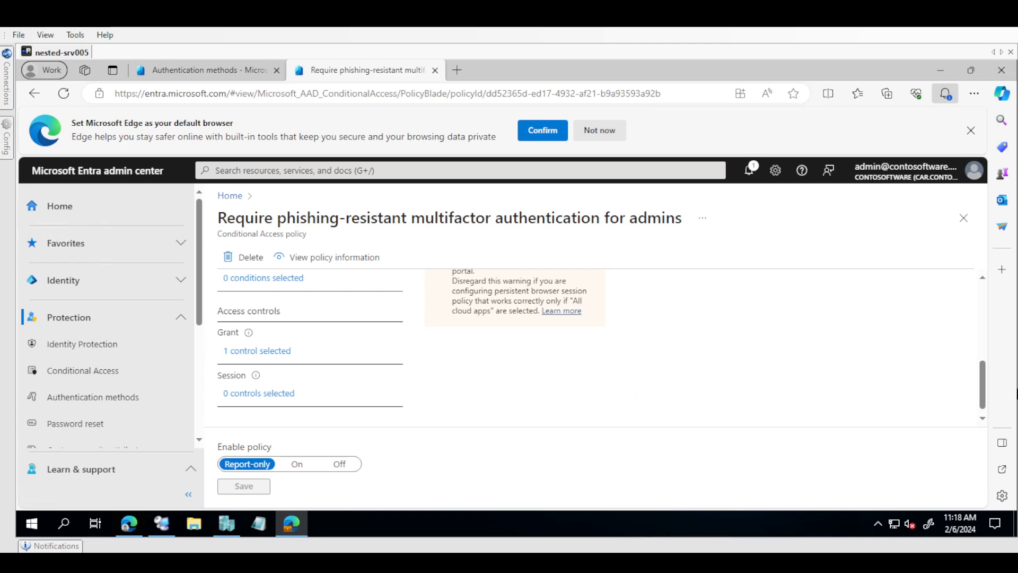
Inspect the policy's grant controls, including the required authentication strength options and the multiple-controls setting.
{"action": "left_click", "coordinate": [273, 355]}
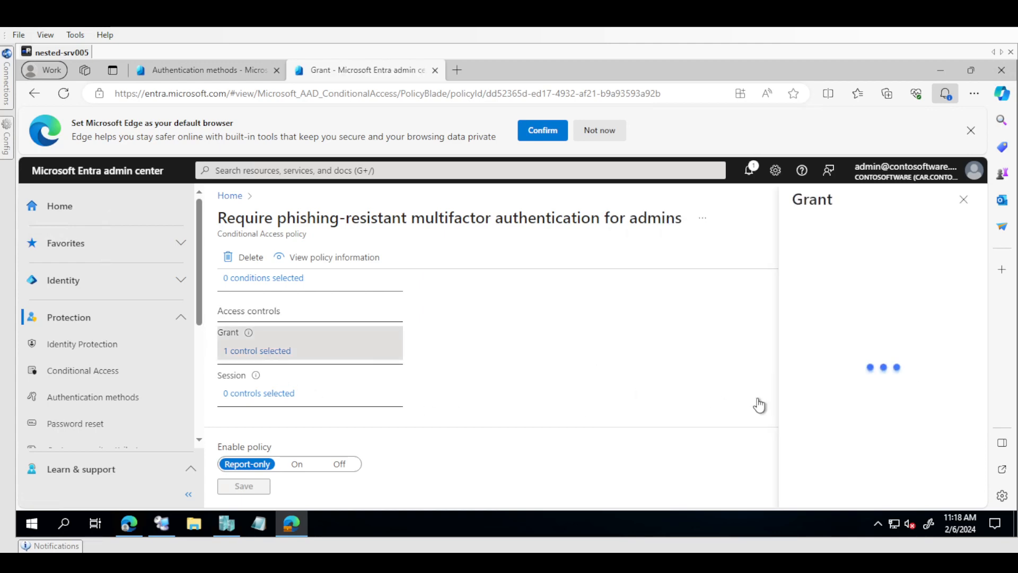
{"action": "left_click_drag", "start_coordinate": [981, 303], "coordinate": [982, 334]}
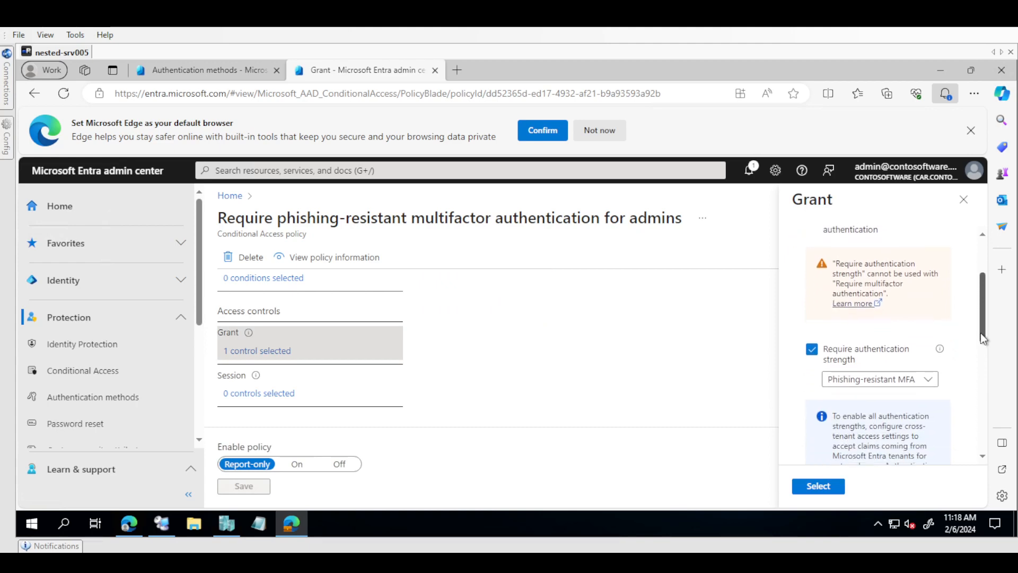
{"action": "left_click", "coordinate": [878, 383]}
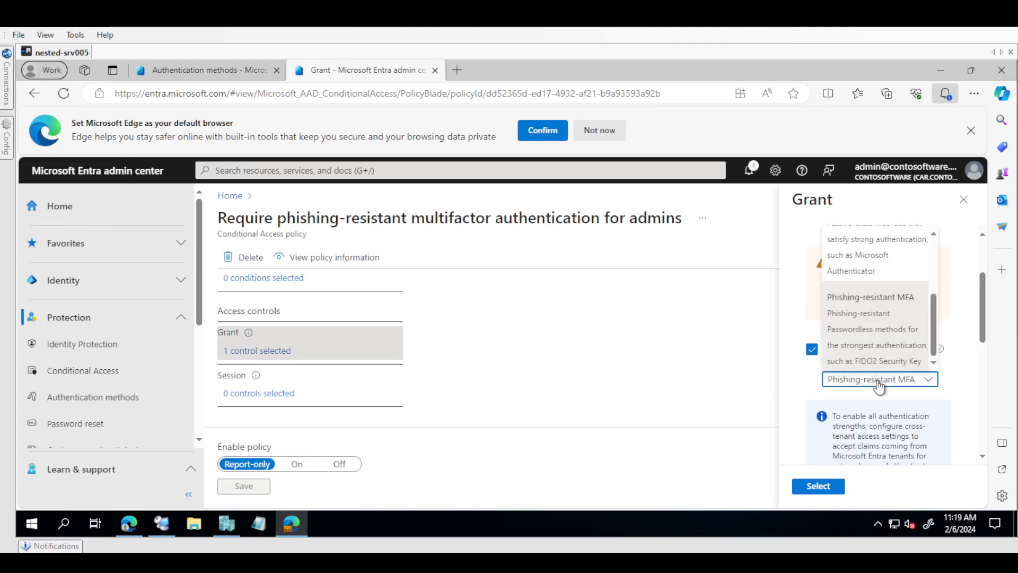
{"action": "left_click", "coordinate": [879, 385]}
{"action": "left_click_drag", "start_coordinate": [983, 307], "coordinate": [994, 443]}
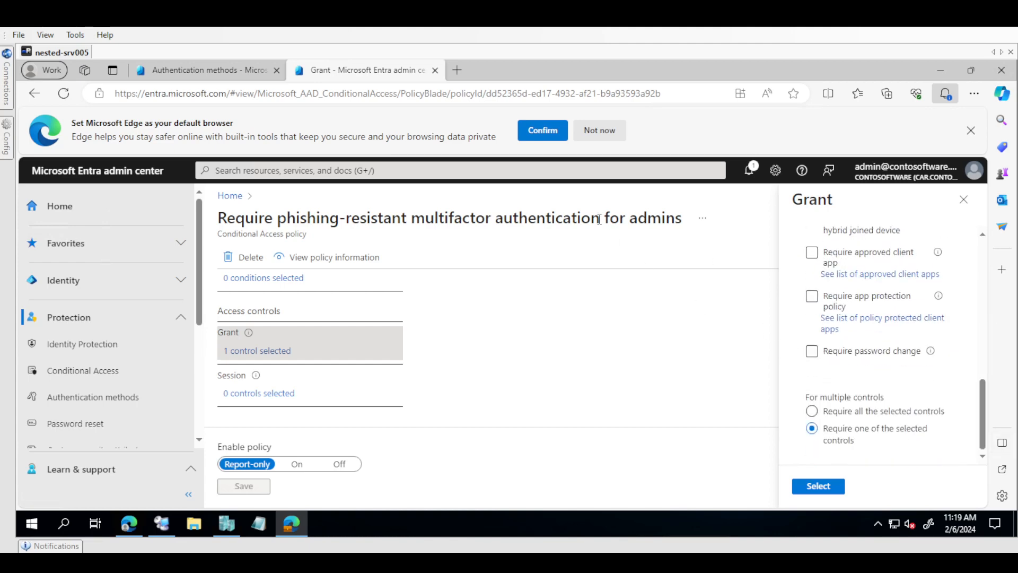
{"action": "left_click", "coordinate": [984, 374]}
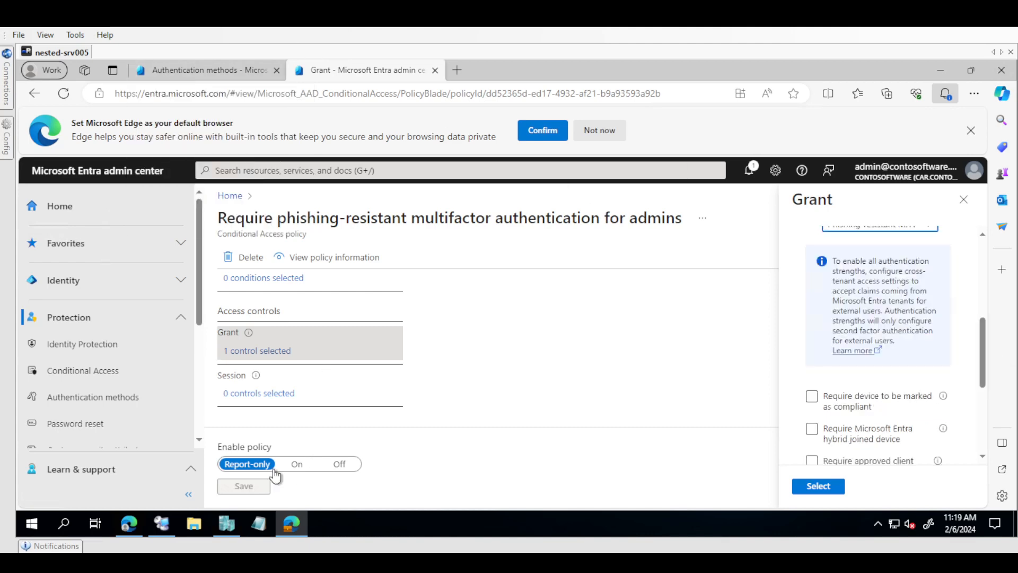
Switch to the Microsoft Learn browser window and read the phishing-resistant methods in the Memo 22-09 multifactor authentication article.
{"action": "left_click", "coordinate": [129, 525]}
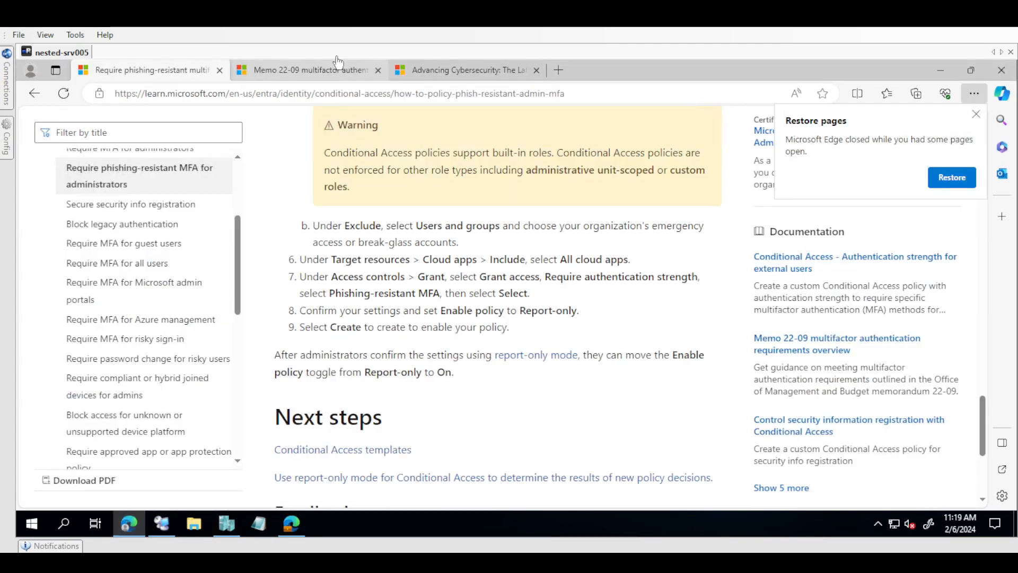
{"action": "left_click", "coordinate": [294, 74]}
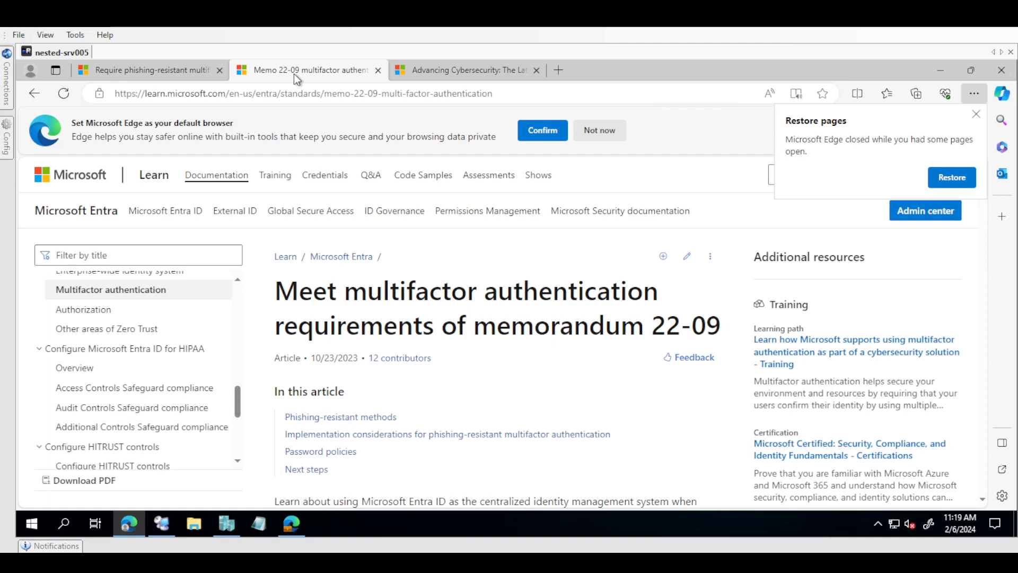
{"action": "scroll", "coordinate": [404, 307], "scroll_direction": "down", "scroll_amount": 15}
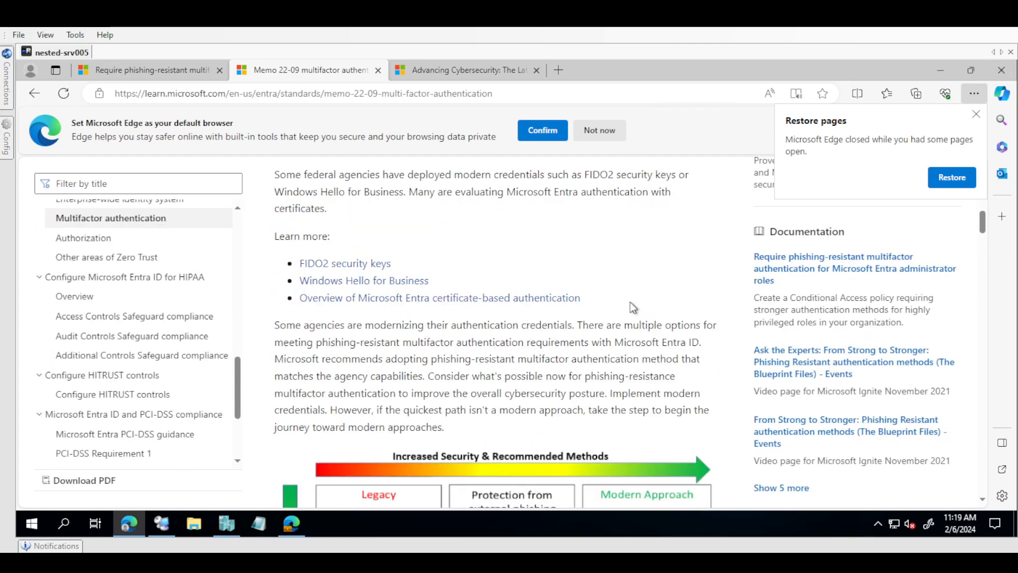
{"action": "left_click_drag", "start_coordinate": [631, 303], "coordinate": [330, 260]}
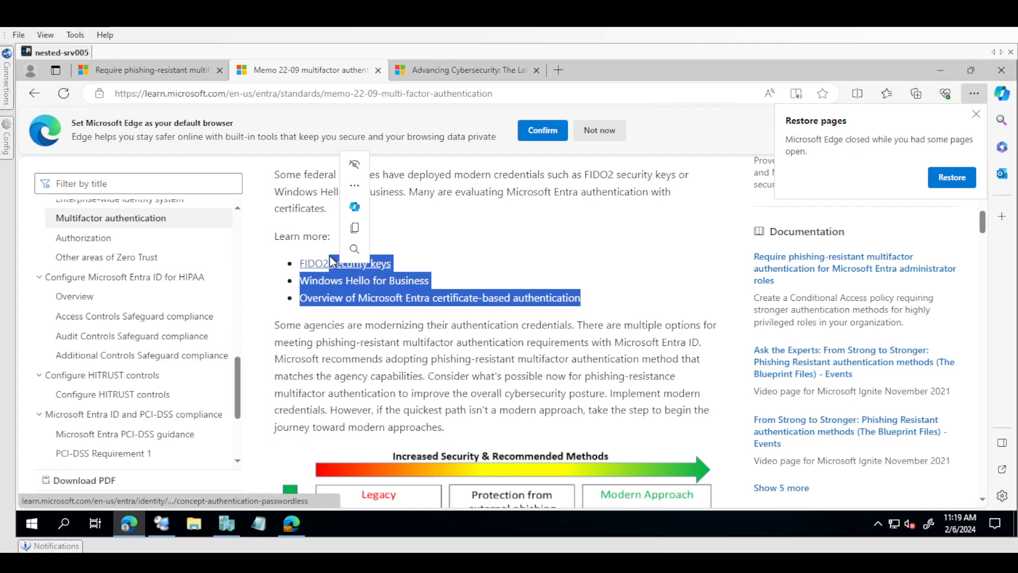
{"action": "left_click", "coordinate": [568, 223]}
{"action": "scroll", "coordinate": [568, 223], "scroll_direction": "up", "scroll_amount": 5}
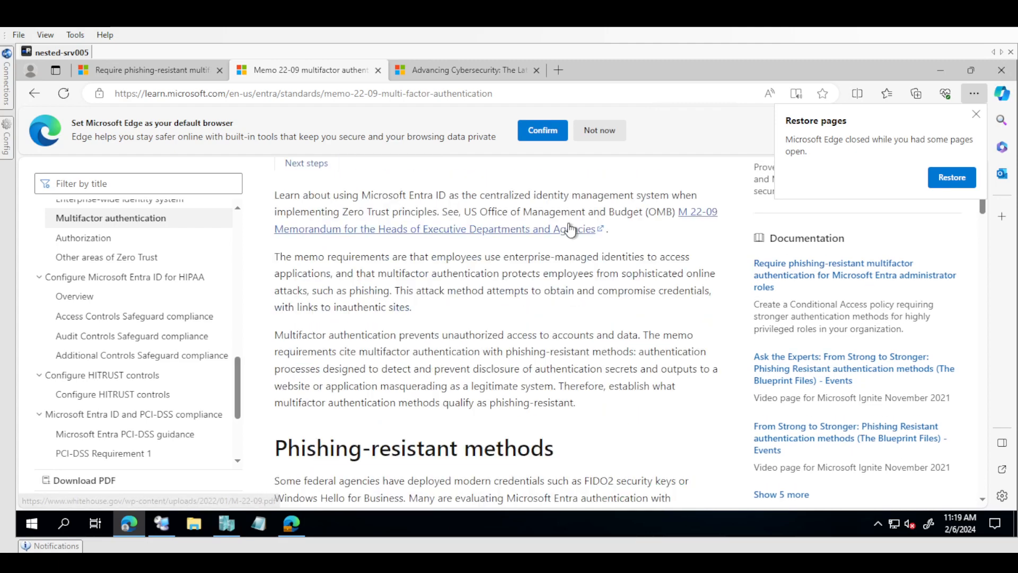
{"action": "scroll", "coordinate": [570, 229], "scroll_direction": "up", "scroll_amount": 5}
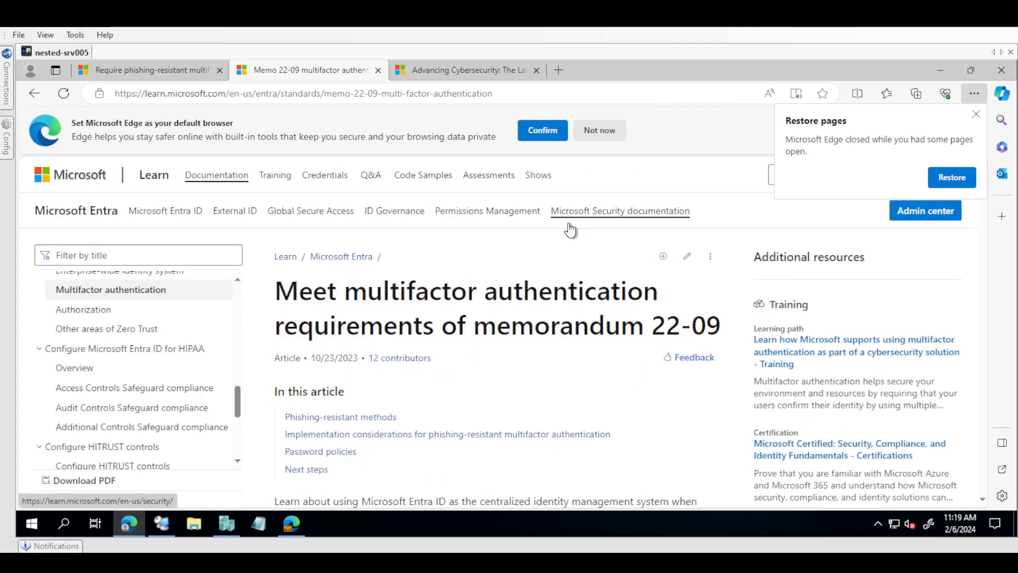
{"action": "scroll", "coordinate": [568, 225], "scroll_direction": "down", "scroll_amount": 10}
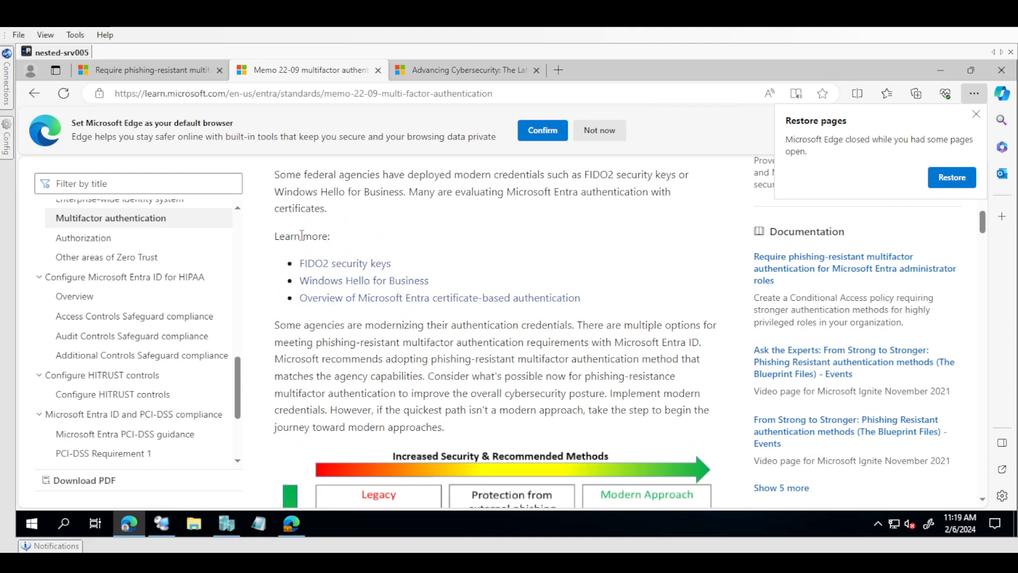
{"action": "left_click_drag", "start_coordinate": [291, 235], "coordinate": [459, 265]}
Examine the article's diagram comparing legacy, external phishing protection and modern authentication approaches.
{"action": "scroll", "coordinate": [493, 258], "scroll_direction": "down", "scroll_amount": 2}
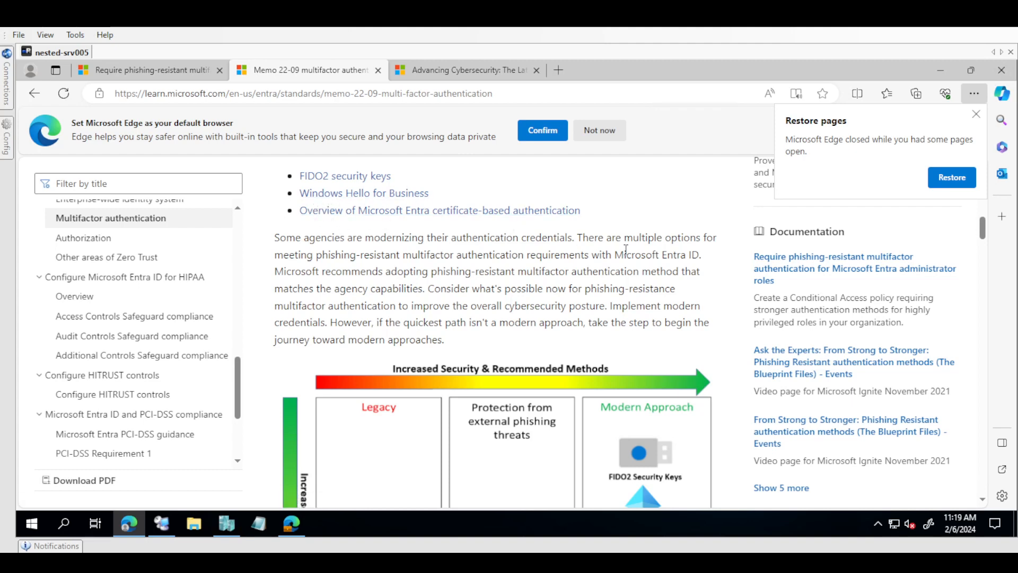
{"action": "scroll", "coordinate": [626, 249], "scroll_direction": "down", "scroll_amount": 3}
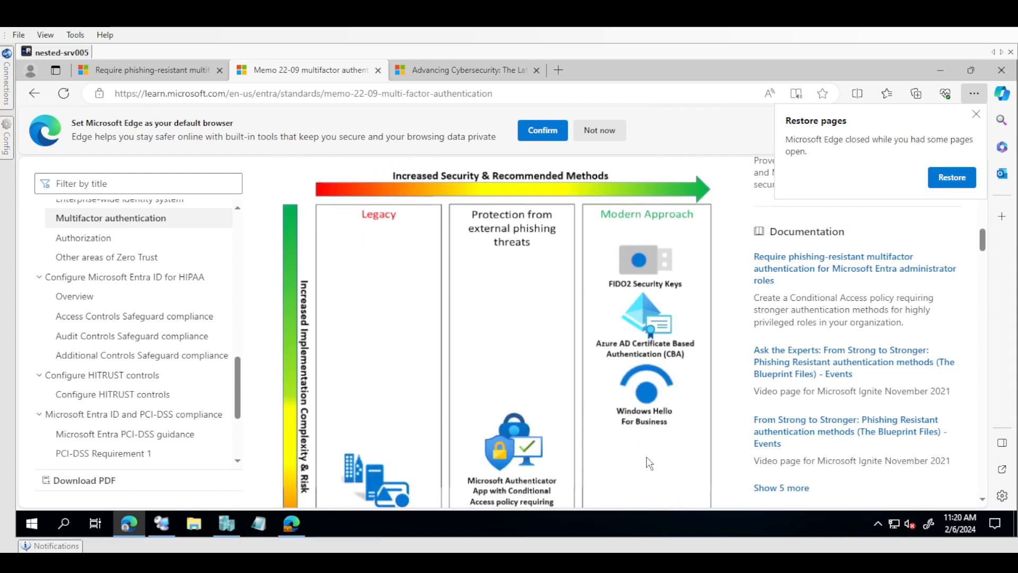
{"action": "scroll", "coordinate": [651, 464], "scroll_direction": "down", "scroll_amount": 2}
{"action": "scroll", "coordinate": [495, 333], "scroll_direction": "down", "scroll_amount": 1}
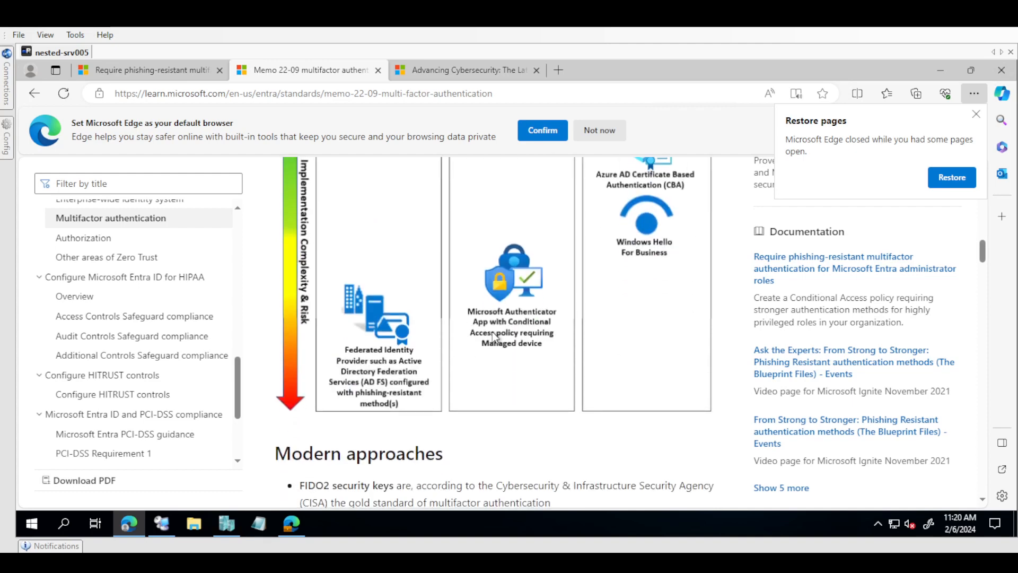
Examine the approaches diagram again and read the article's Modern approaches section on FIDO2 keys, certificate authentication and Windows Hello for Business.
{"action": "scroll", "coordinate": [498, 337], "scroll_direction": "up", "scroll_amount": 3}
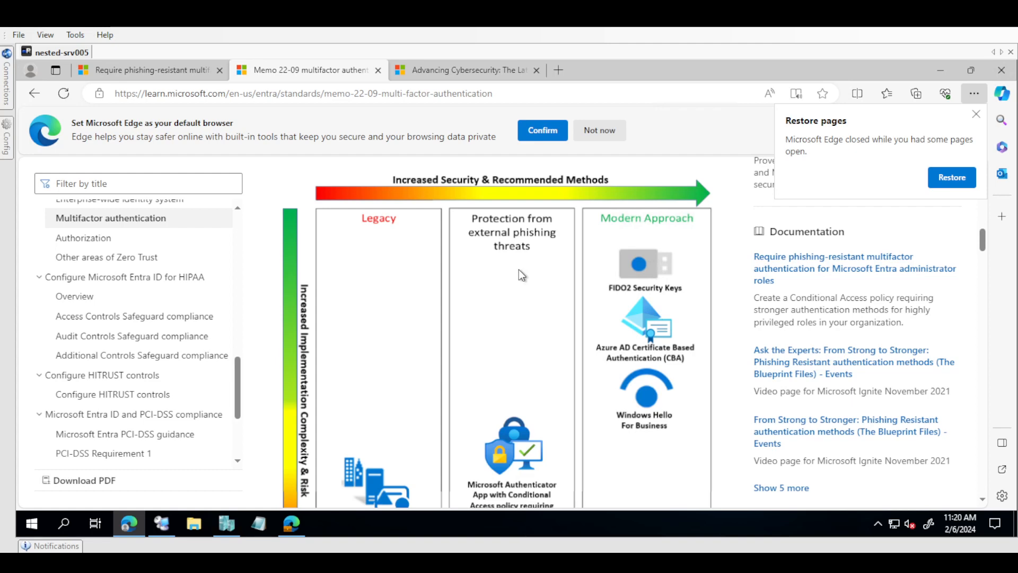
{"action": "scroll", "coordinate": [518, 269], "scroll_direction": "down", "scroll_amount": 3}
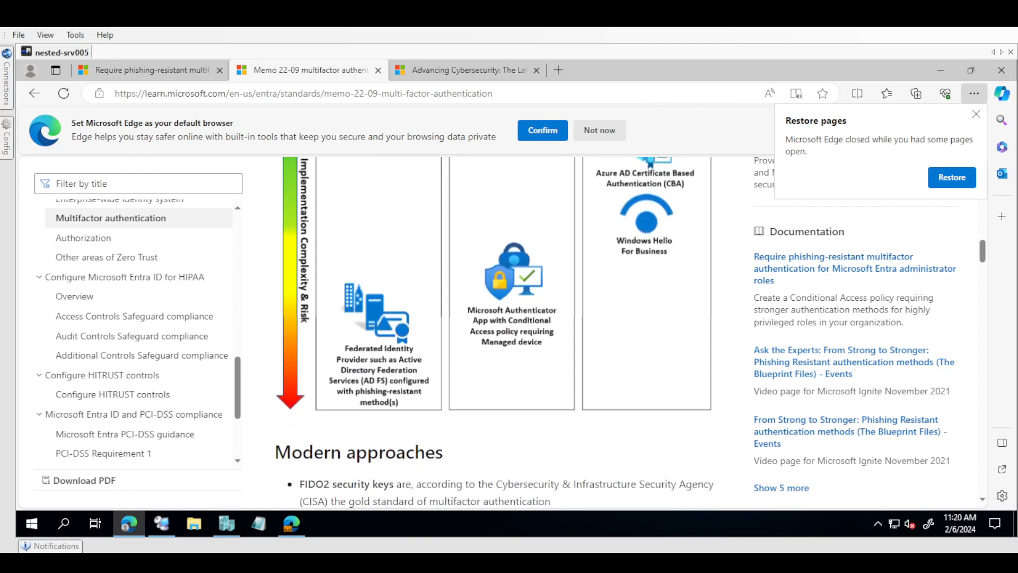
{"action": "scroll", "coordinate": [494, 331], "scroll_direction": "down", "scroll_amount": 1}
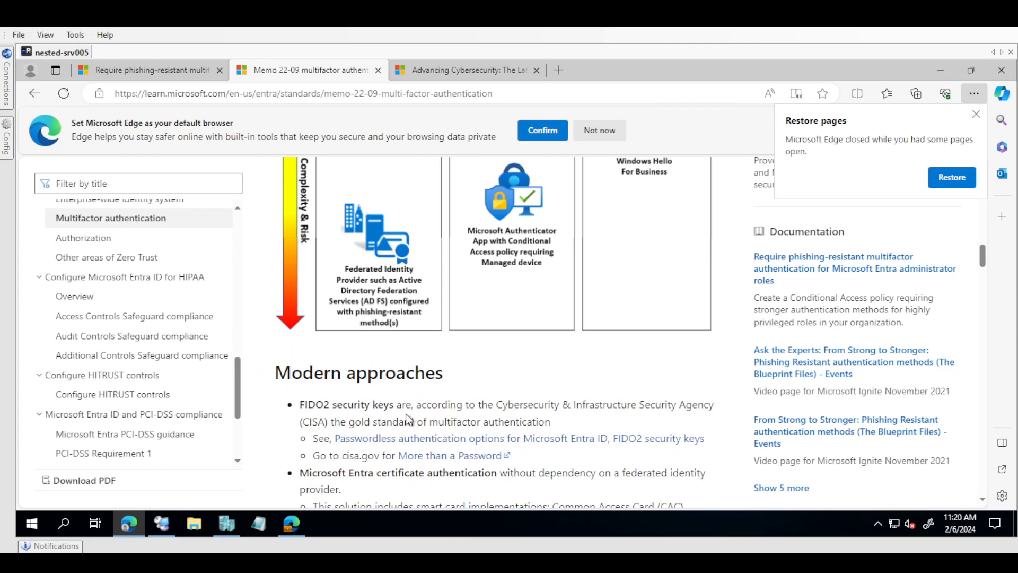
{"action": "left_click_drag", "start_coordinate": [342, 422], "coordinate": [429, 421]}
{"action": "scroll", "coordinate": [429, 422], "scroll_direction": "down", "scroll_amount": 2}
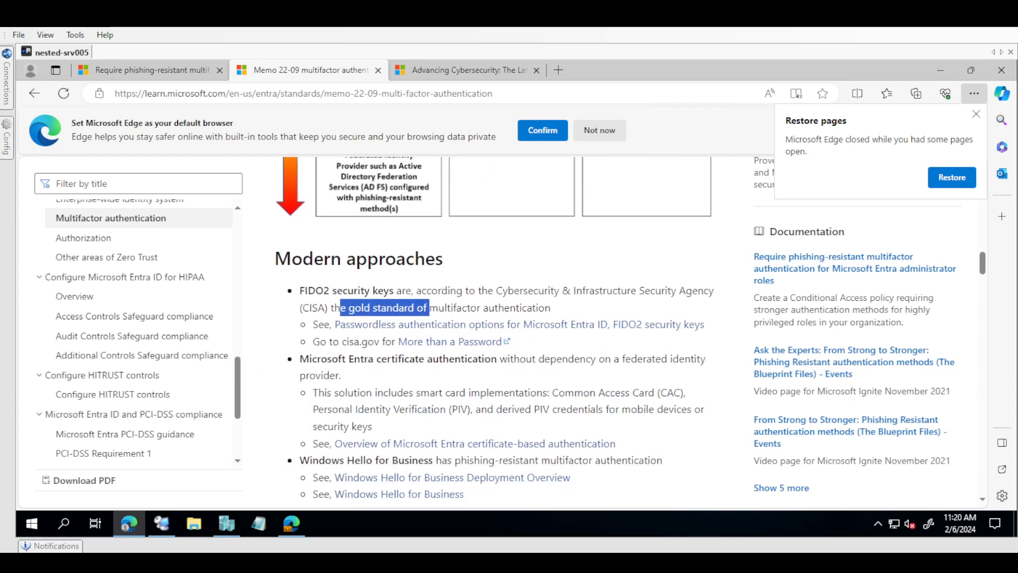
{"action": "scroll", "coordinate": [494, 333], "scroll_direction": "down", "scroll_amount": 3}
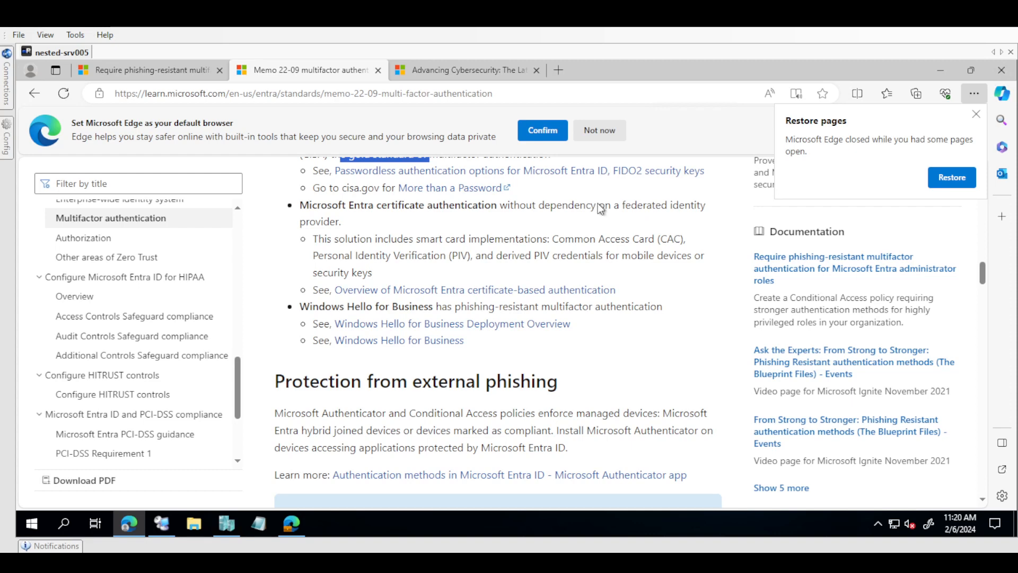
Read the Advancing Cybersecurity blog section on Microsoft Authenticator becoming phishing-resistant, and return to the Memo 22-09 article's Modern approaches section.
{"action": "left_click", "coordinate": [436, 76]}
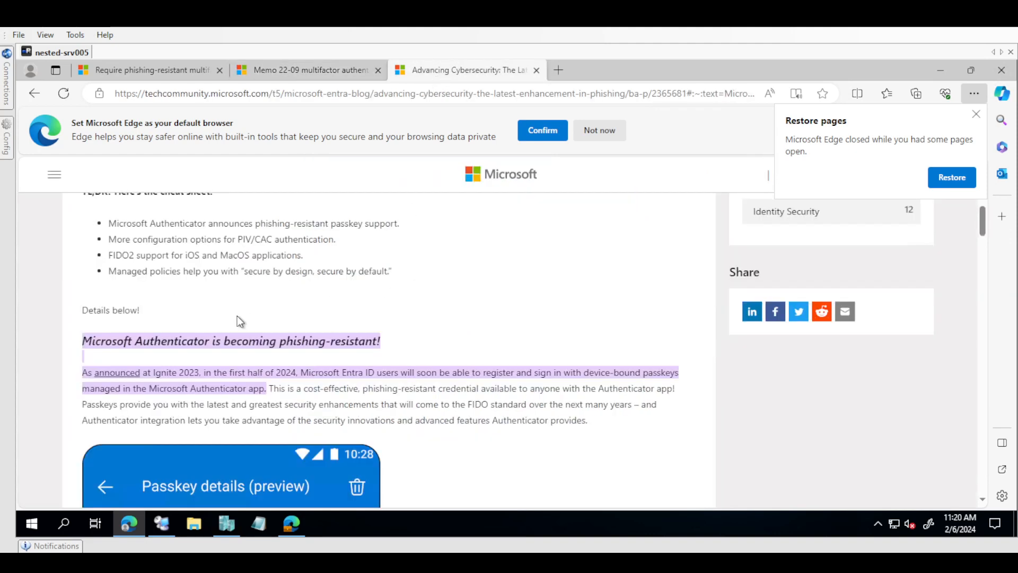
{"action": "triple_click", "coordinate": [161, 342]}
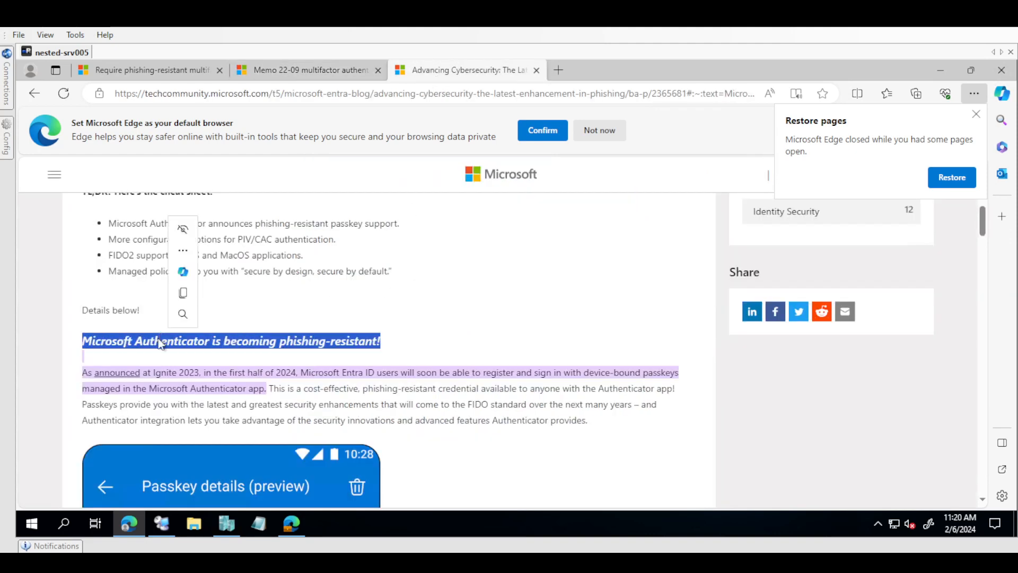
{"action": "left_click", "coordinate": [327, 348]}
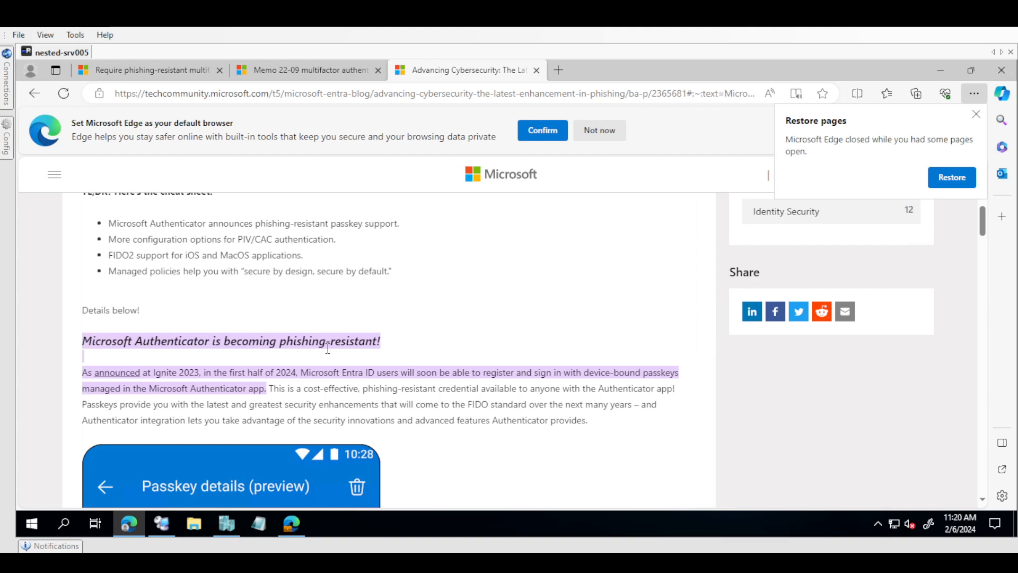
{"action": "scroll", "coordinate": [328, 348], "scroll_direction": "down", "scroll_amount": 7}
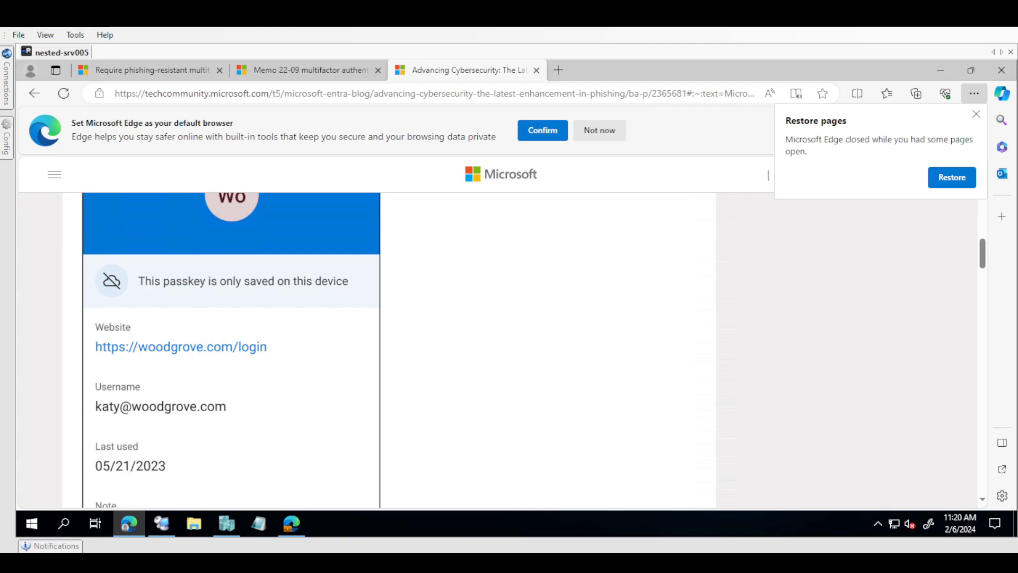
{"action": "scroll", "coordinate": [371, 350], "scroll_direction": "up", "scroll_amount": 5}
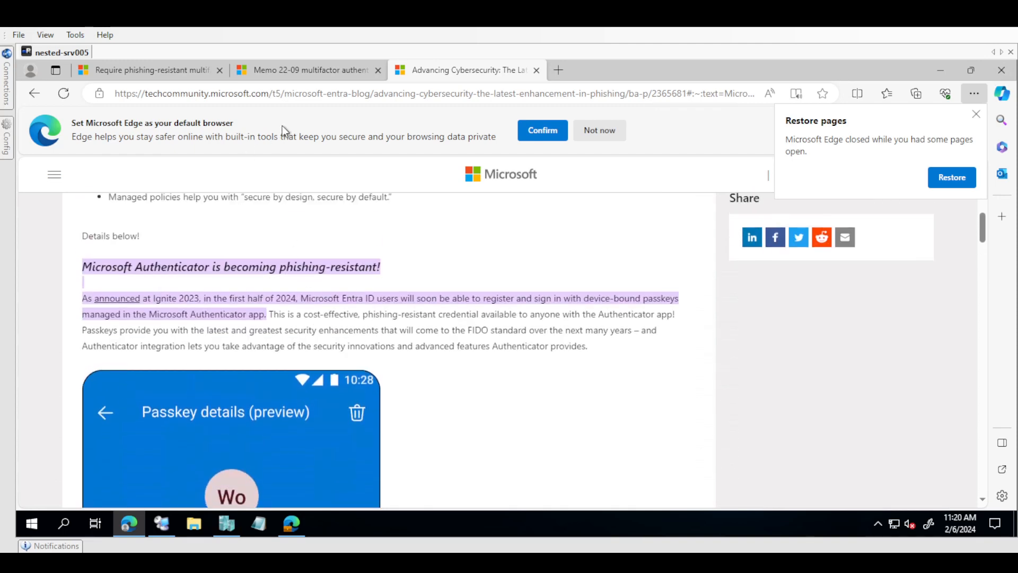
{"action": "left_click", "coordinate": [295, 77]}
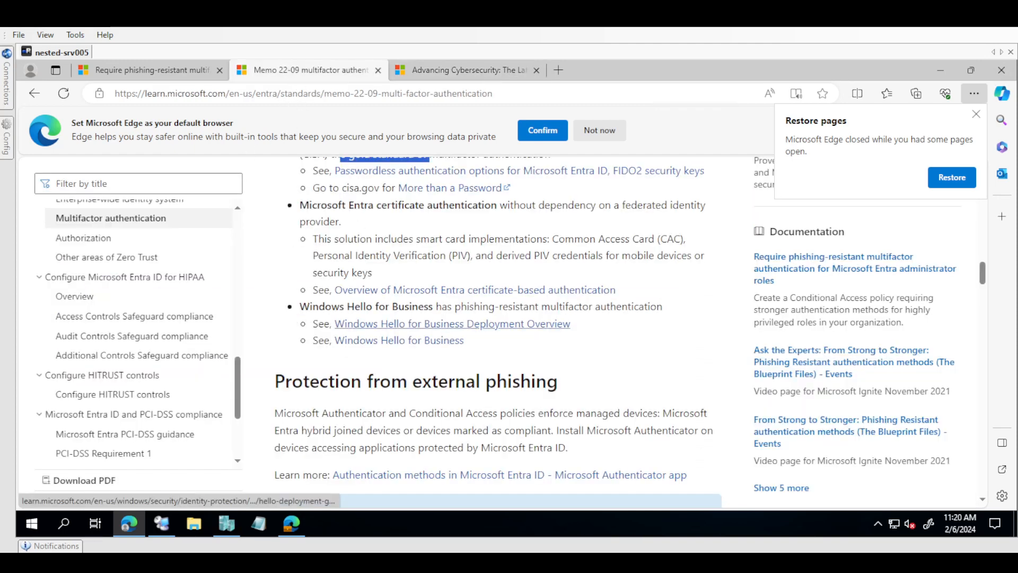
{"action": "scroll", "coordinate": [451, 324], "scroll_direction": "up", "scroll_amount": 3}
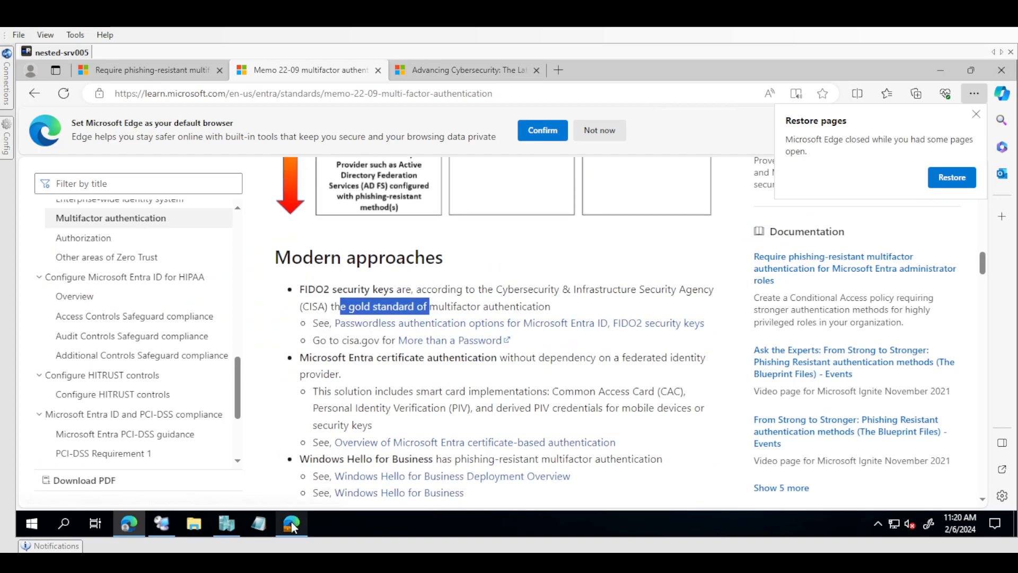
Switch to the Microsoft Entra admin center window and compare the authentication strengths list with the strength options in the policy's grant controls.
{"action": "mouse_move", "coordinate": [293, 525]}
{"action": "left_click", "coordinate": [306, 448]}
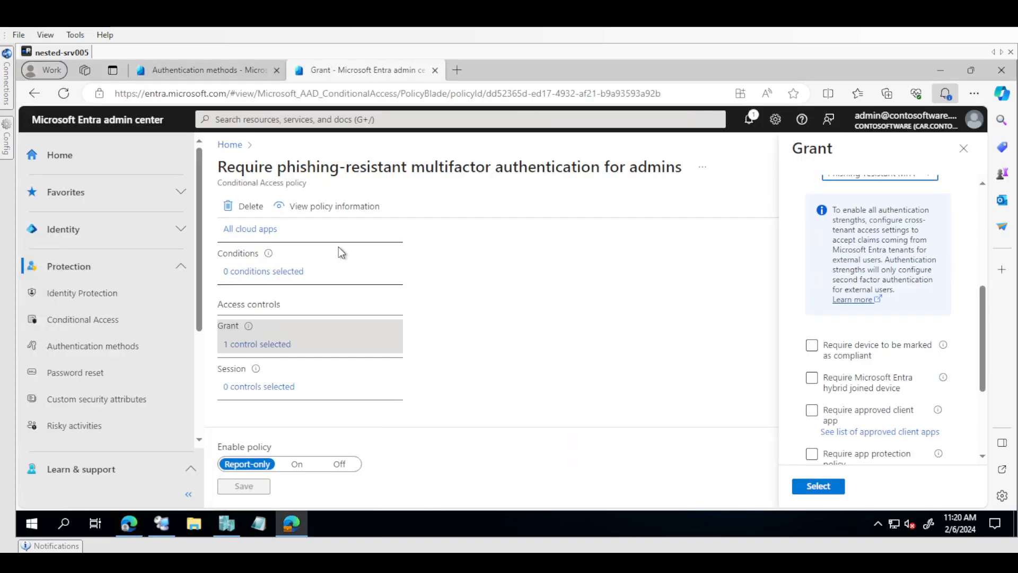
{"action": "left_click", "coordinate": [209, 73]}
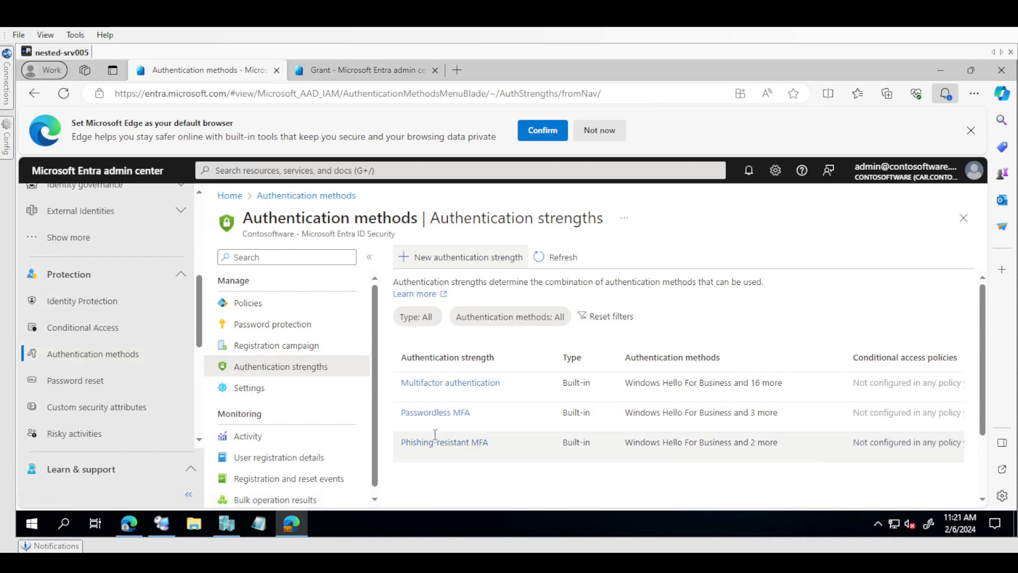
{"action": "left_click", "coordinate": [347, 72]}
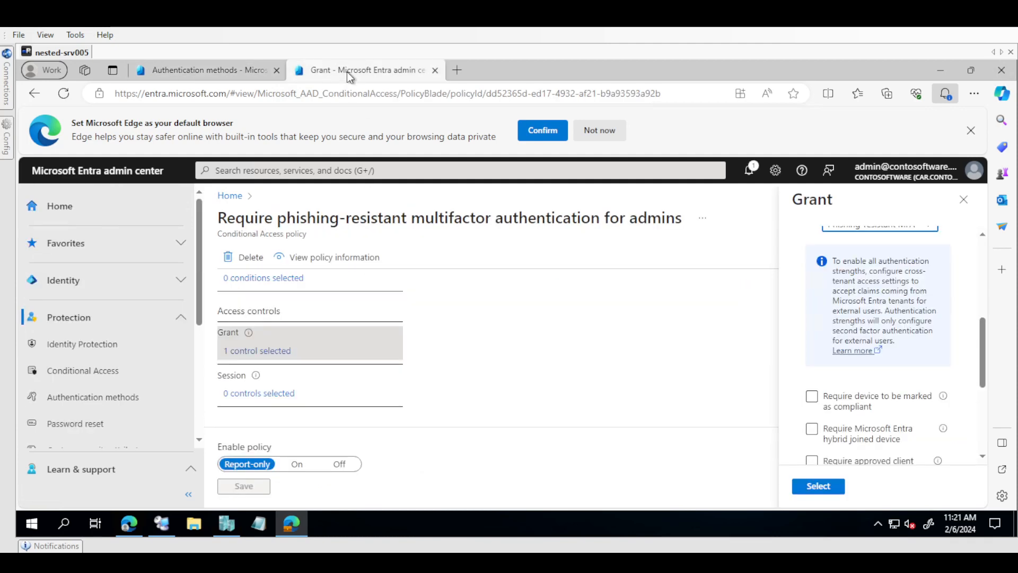
{"action": "scroll", "coordinate": [983, 334], "scroll_direction": "up", "scroll_amount": 1}
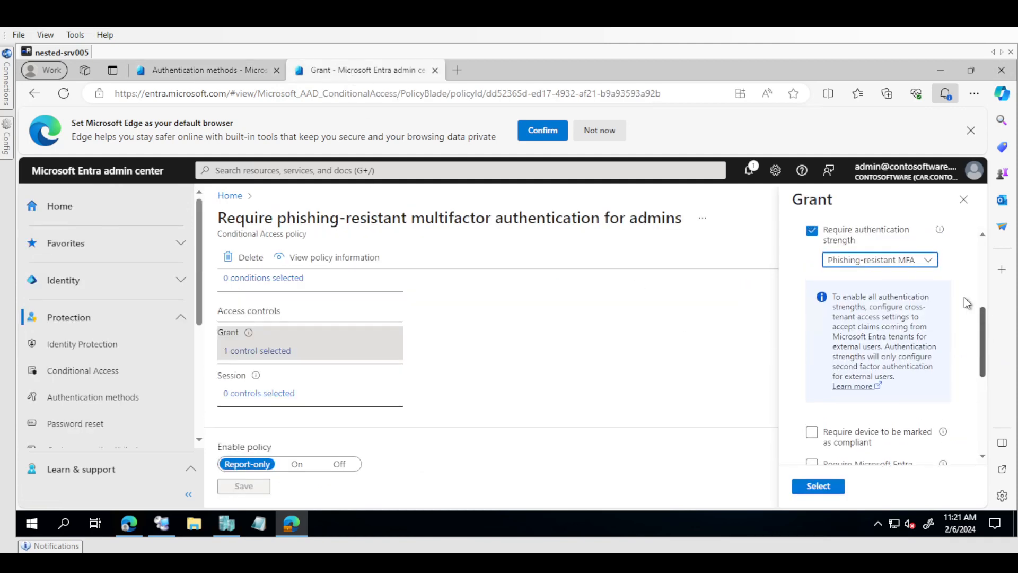
{"action": "left_click", "coordinate": [920, 260]}
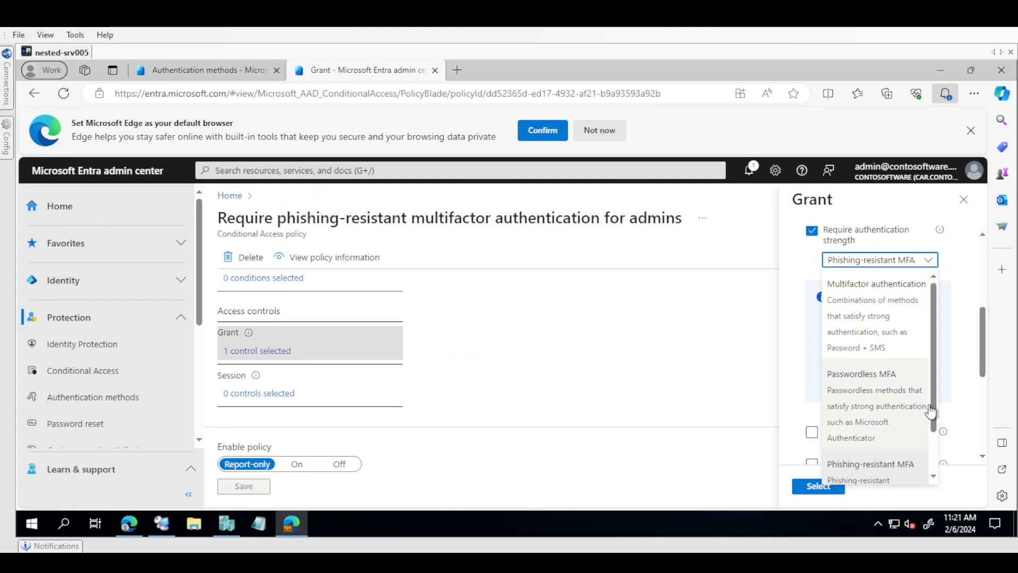
{"action": "triple_click", "coordinate": [937, 432]}
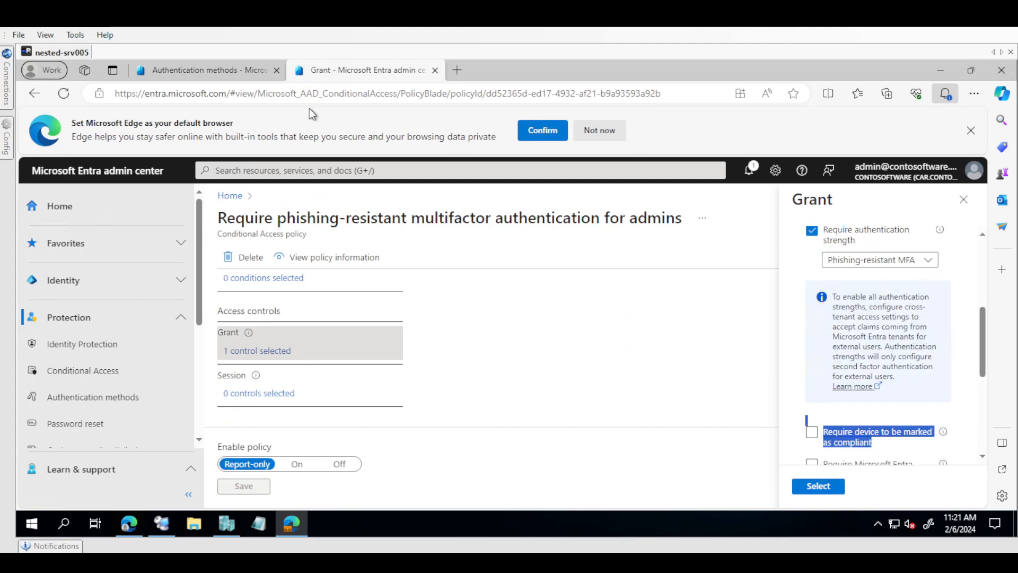
Start a new custom authentication strength named cba from the Authentication strengths page.
{"action": "left_click", "coordinate": [234, 69]}
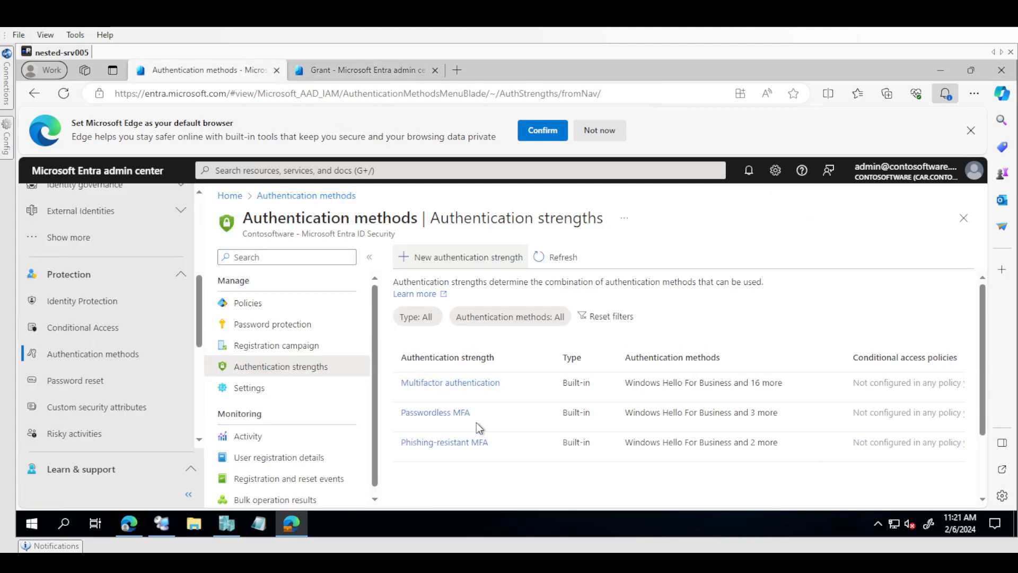
{"action": "left_click", "coordinate": [423, 257]}
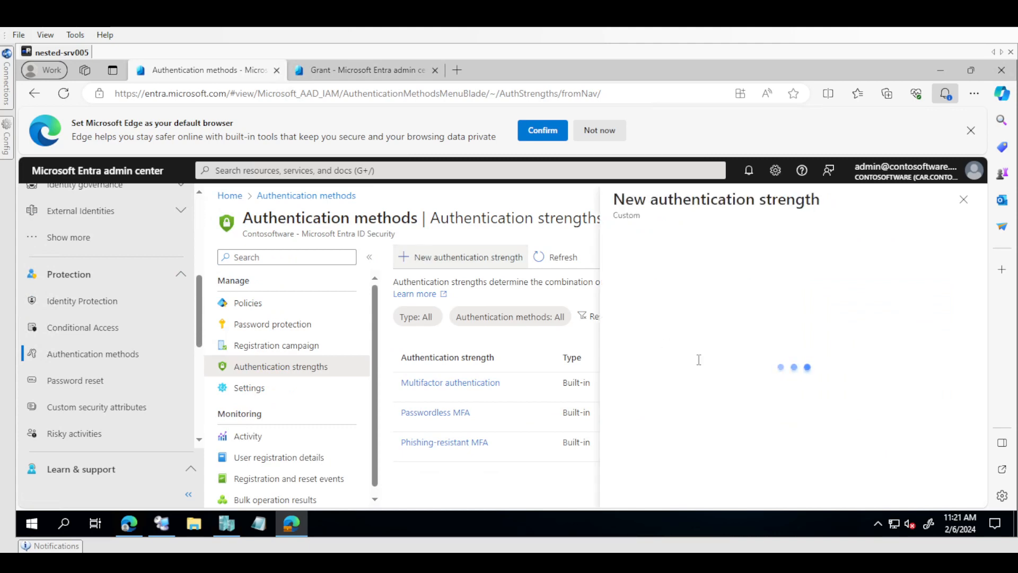
{"action": "left_click", "coordinate": [685, 290]}
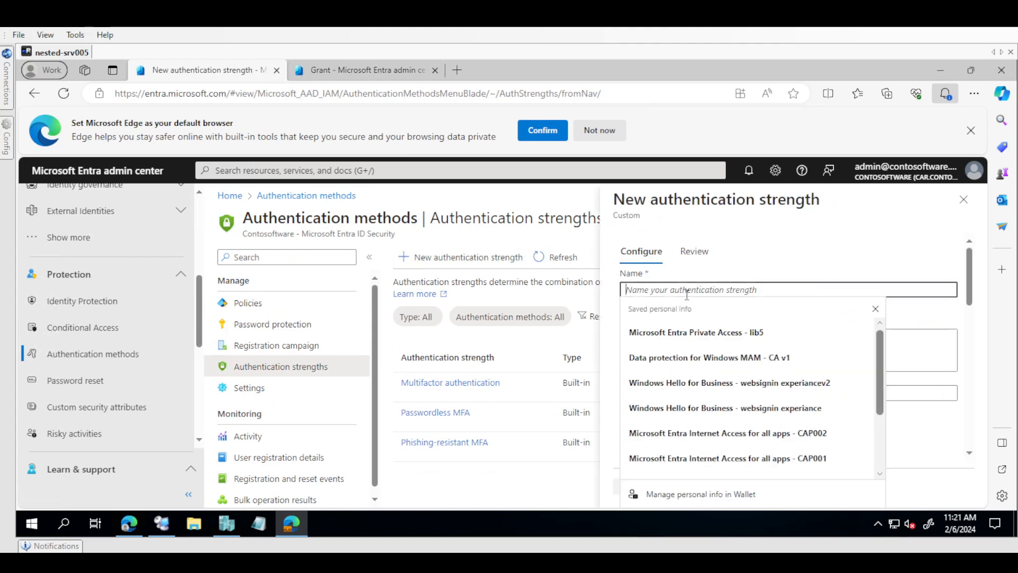
{"action": "type", "text": "b"}
{"action": "key", "text": "BackSpace"}
{"action": "type", "text": "cba"}
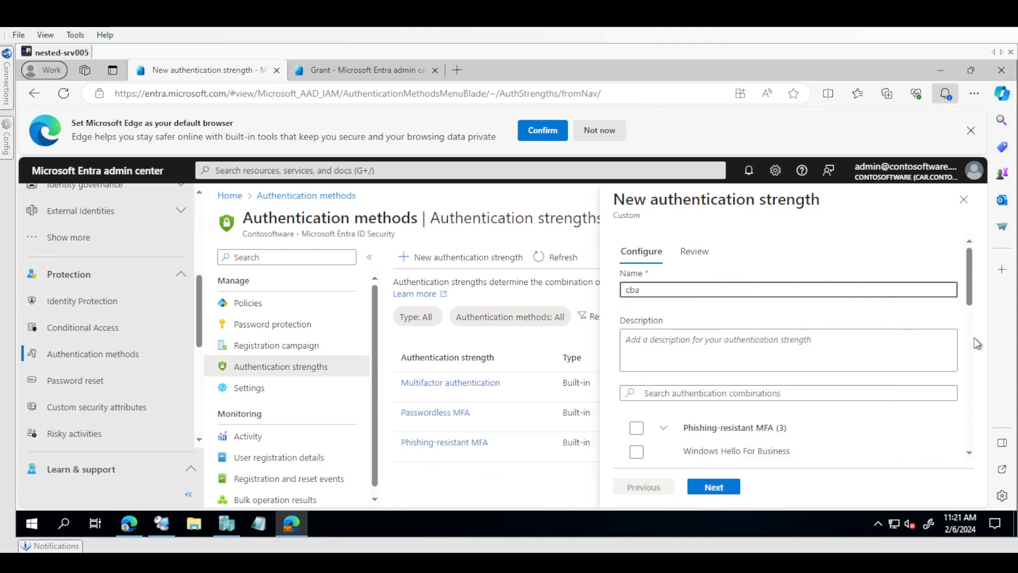
Inspect the advanced options for Certificate-based Authentication (Multifactor) and discard the draft authentication strength.
{"action": "left_click_drag", "start_coordinate": [972, 290], "coordinate": [974, 321]}
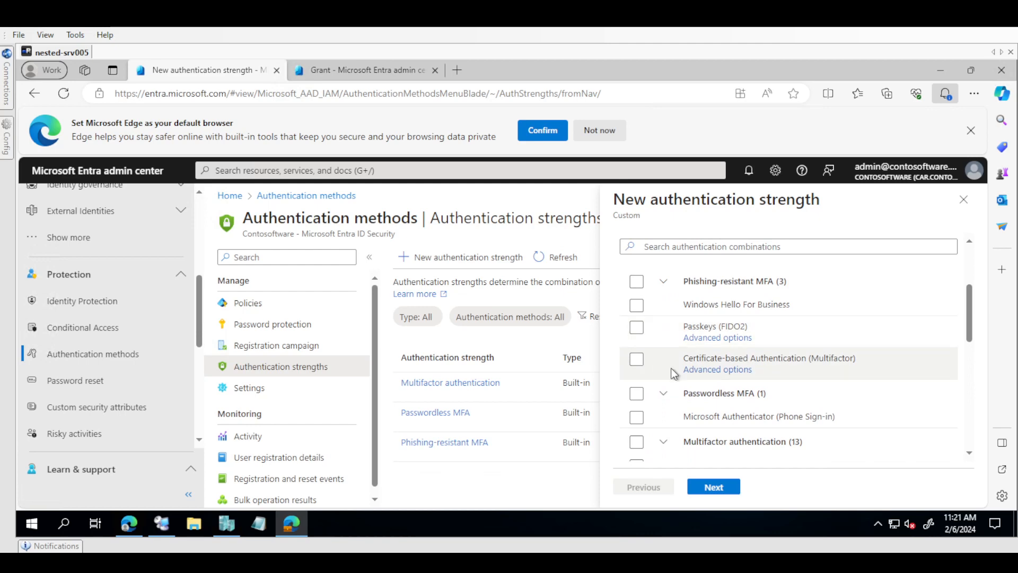
{"action": "left_click", "coordinate": [727, 371]}
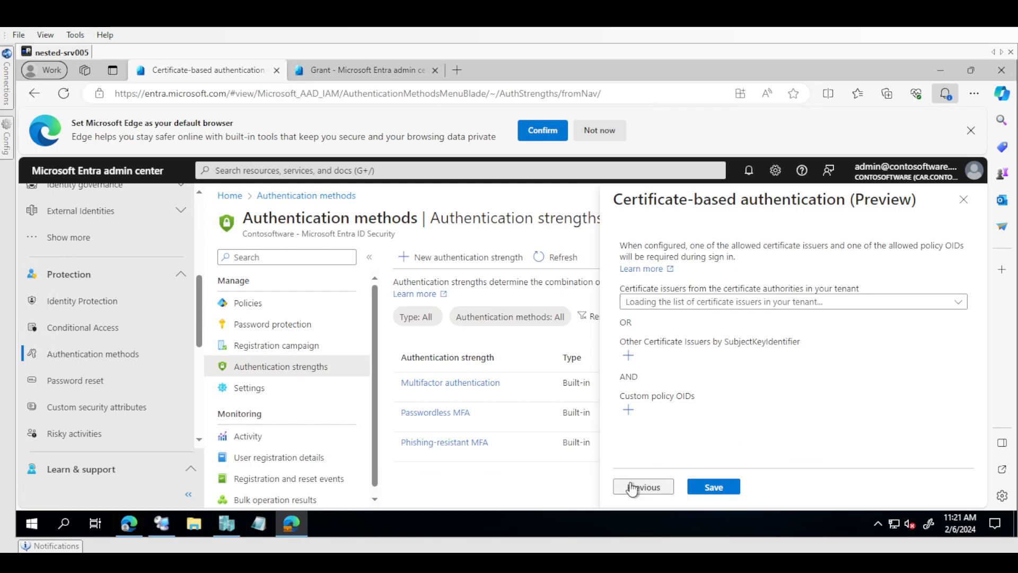
{"action": "left_click", "coordinate": [969, 201]}
{"action": "left_click", "coordinate": [580, 168]}
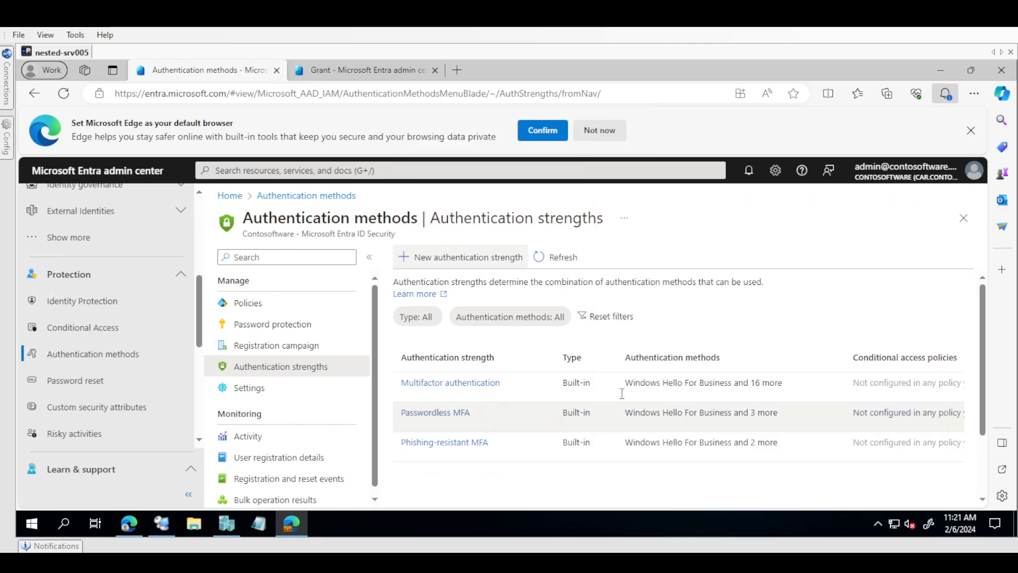
Draft a custom authentication strength named PR-1 with only Windows Hello For Business, reviewing its summary before discarding it.
{"action": "left_click", "coordinate": [431, 260]}
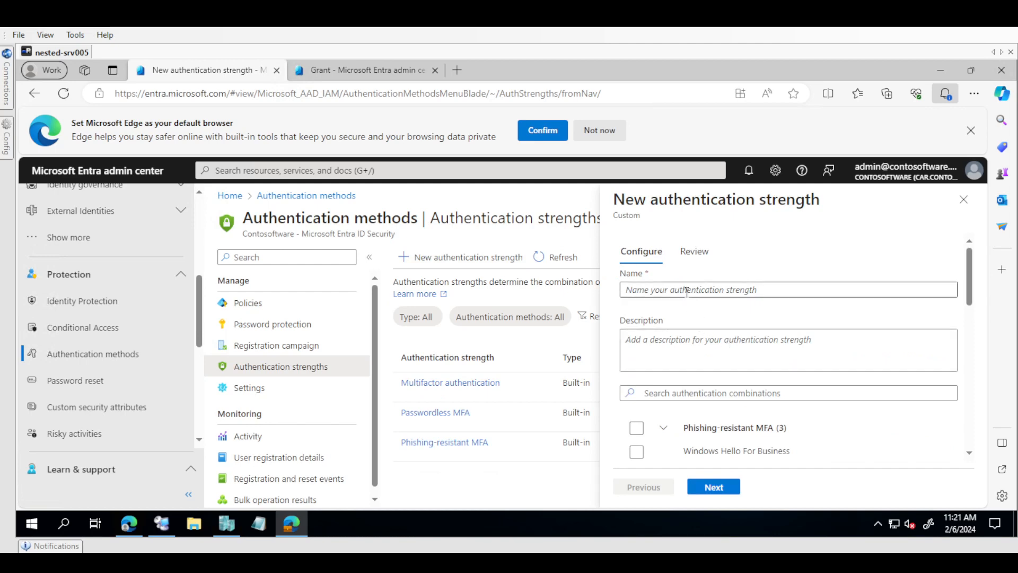
{"action": "left_click", "coordinate": [687, 292]}
{"action": "type", "text": "P"}
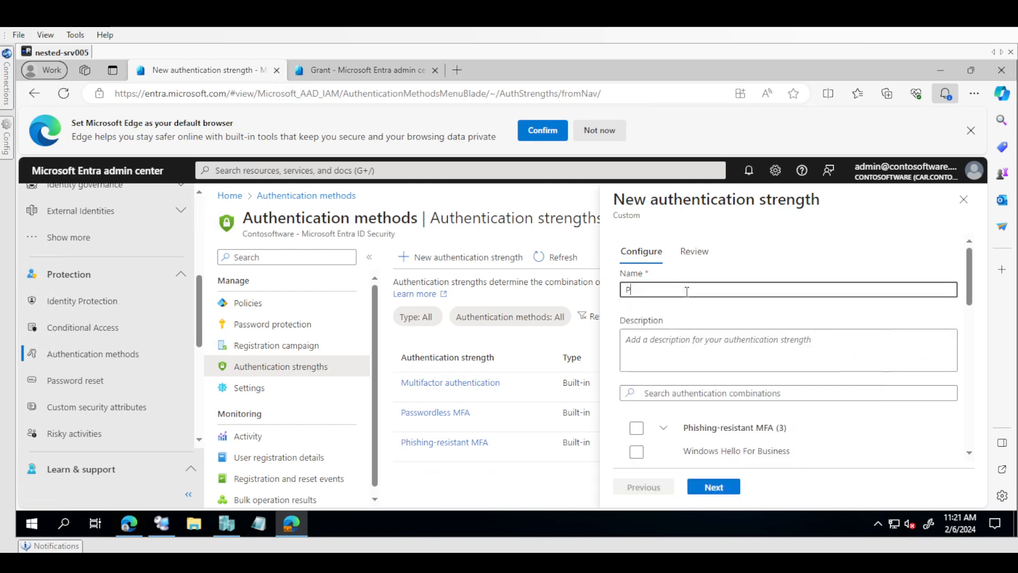
{"action": "type", "text": "R-1"}
{"action": "left_click", "coordinate": [636, 451]}
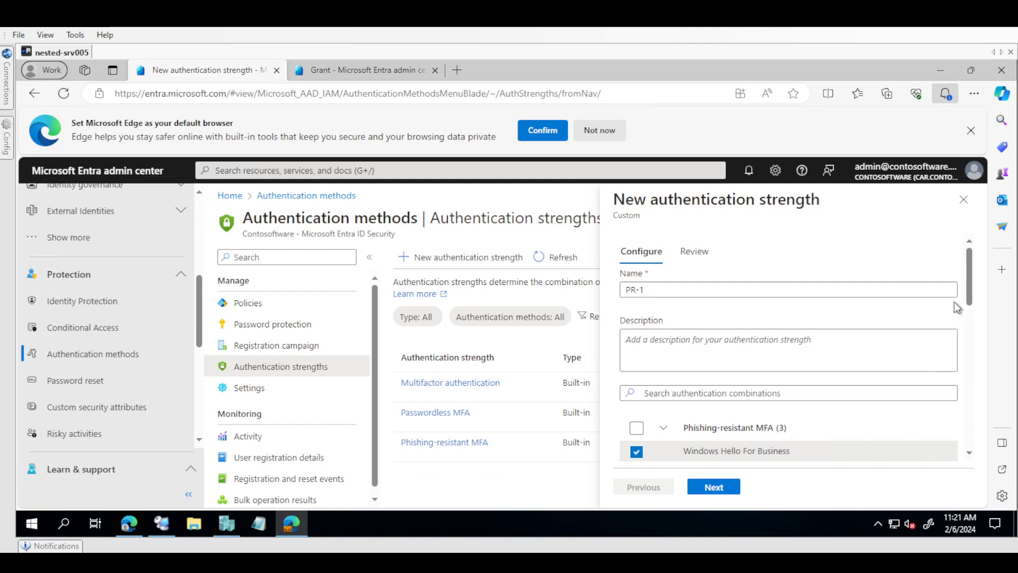
{"action": "scroll", "coordinate": [972, 309], "scroll_direction": "down", "scroll_amount": 1}
{"action": "left_click", "coordinate": [730, 494]}
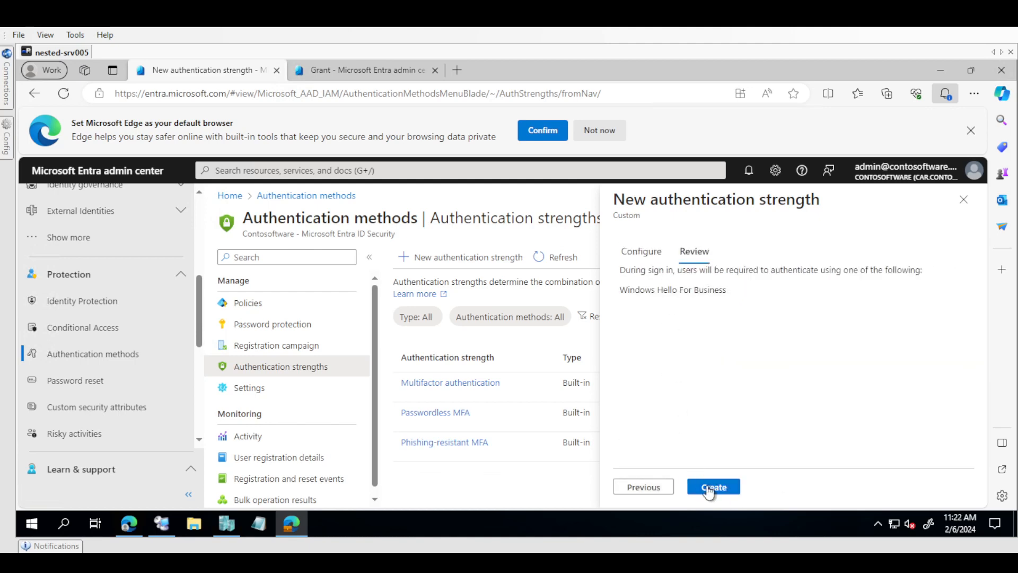
{"action": "left_click", "coordinate": [641, 489]}
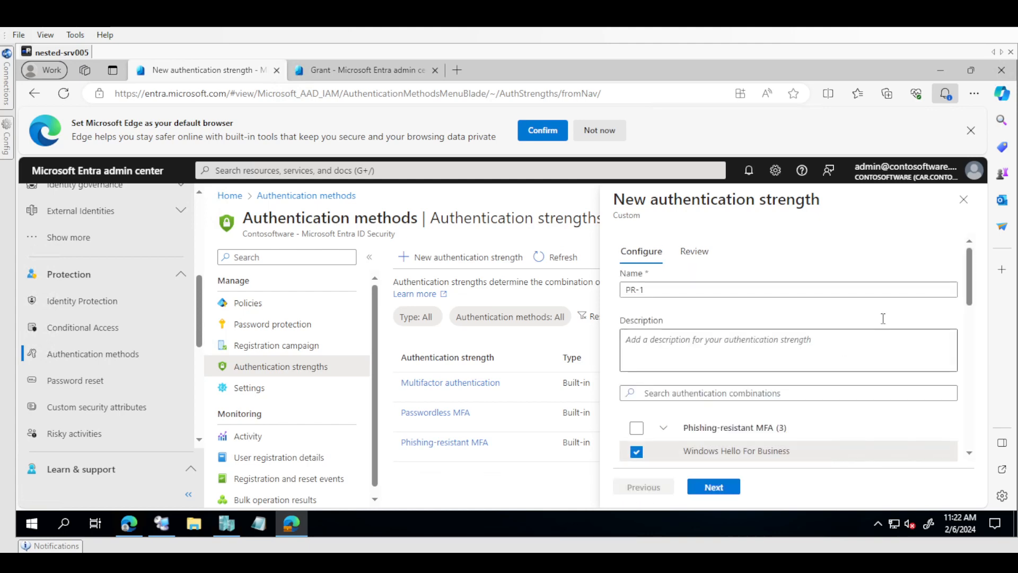
{"action": "left_click", "coordinate": [965, 202]}
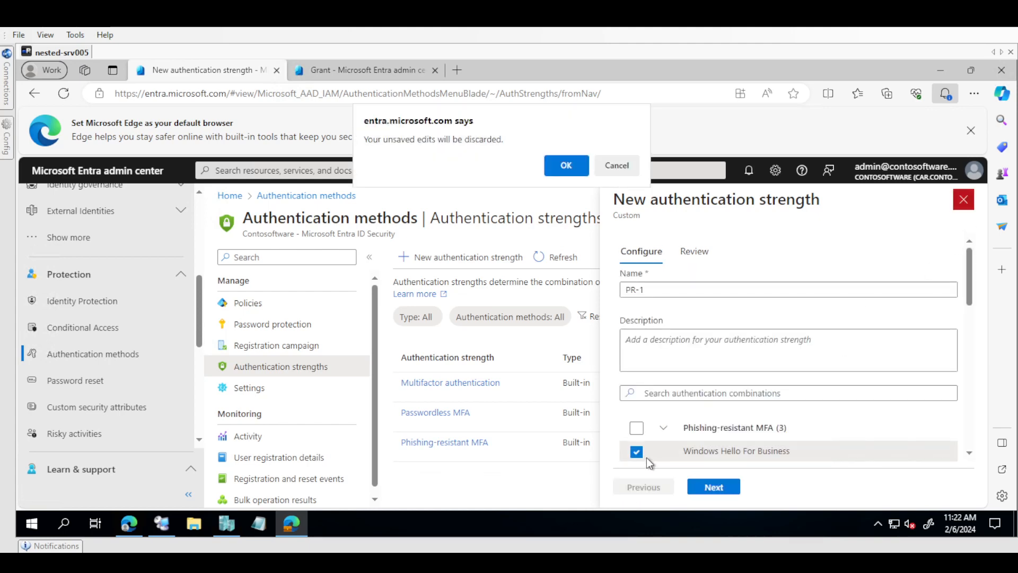
{"action": "left_click", "coordinate": [582, 175]}
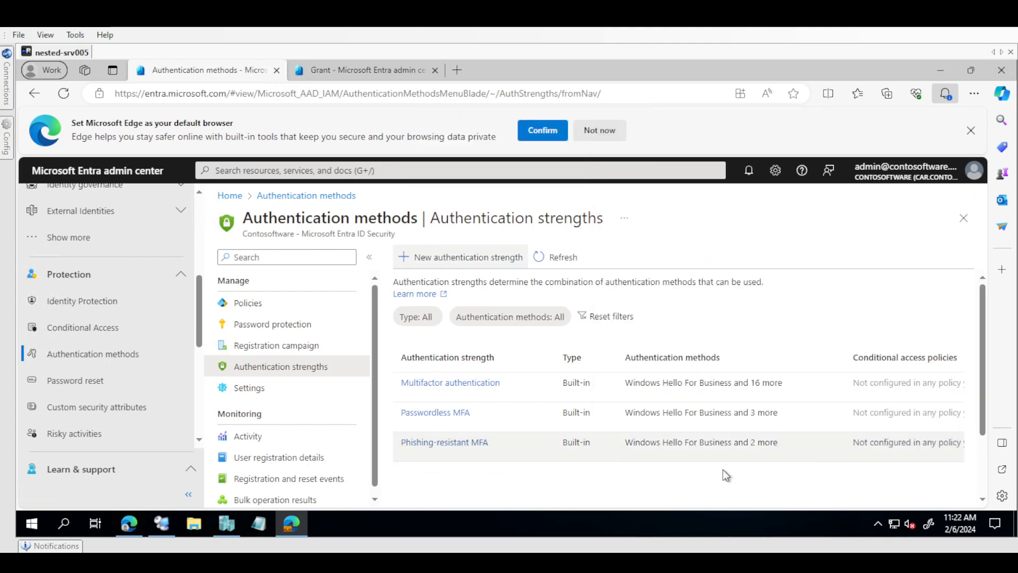
View the built-in Phishing-resistant MFA authentication strength and examine its allowed authentication flows.
{"action": "left_click", "coordinate": [468, 443]}
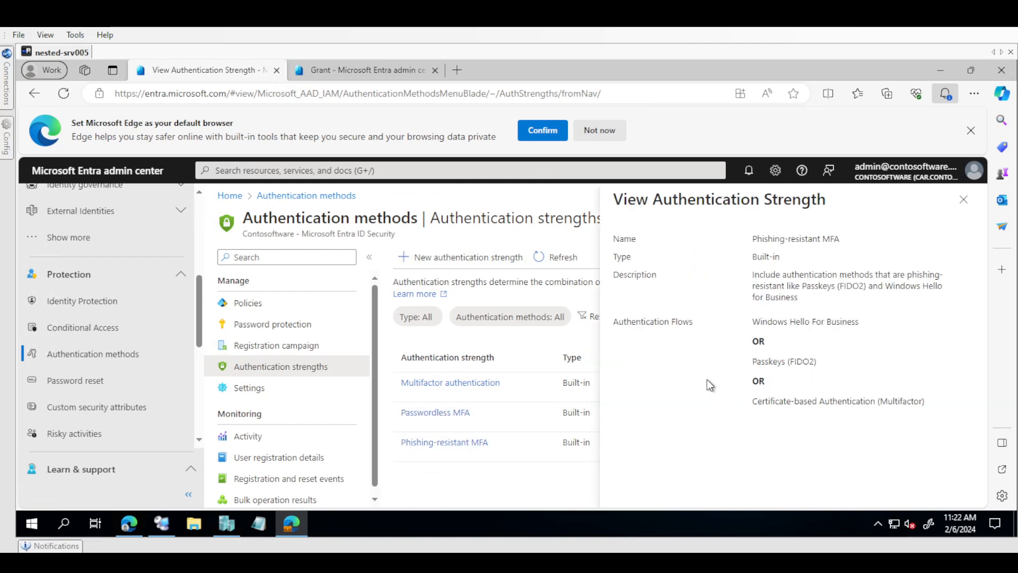
{"action": "left_click_drag", "start_coordinate": [753, 321], "coordinate": [864, 318]}
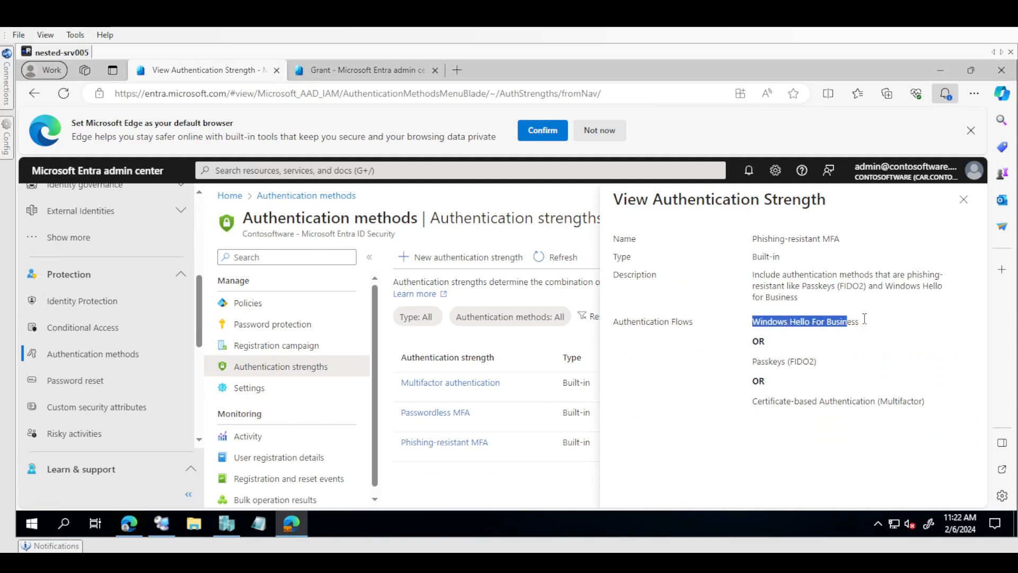
{"action": "left_click_drag", "start_coordinate": [757, 363], "coordinate": [823, 375]}
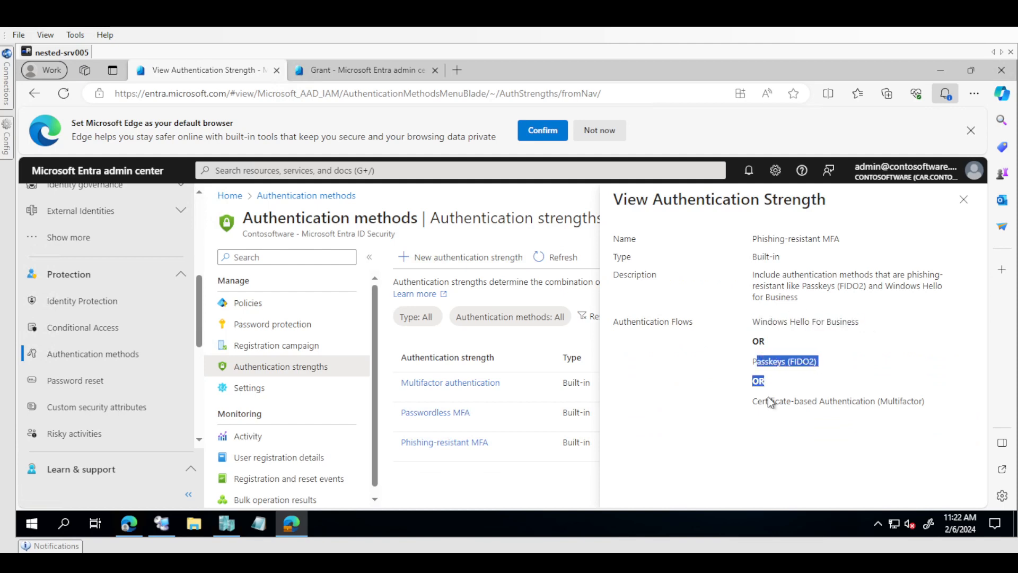
Examine the Certificate-based Authentication (Multifactor) flow of the built-in Phishing-resistant MFA strength and close its details.
{"action": "double_click", "coordinate": [762, 400]}
{"action": "left_click", "coordinate": [758, 402]}
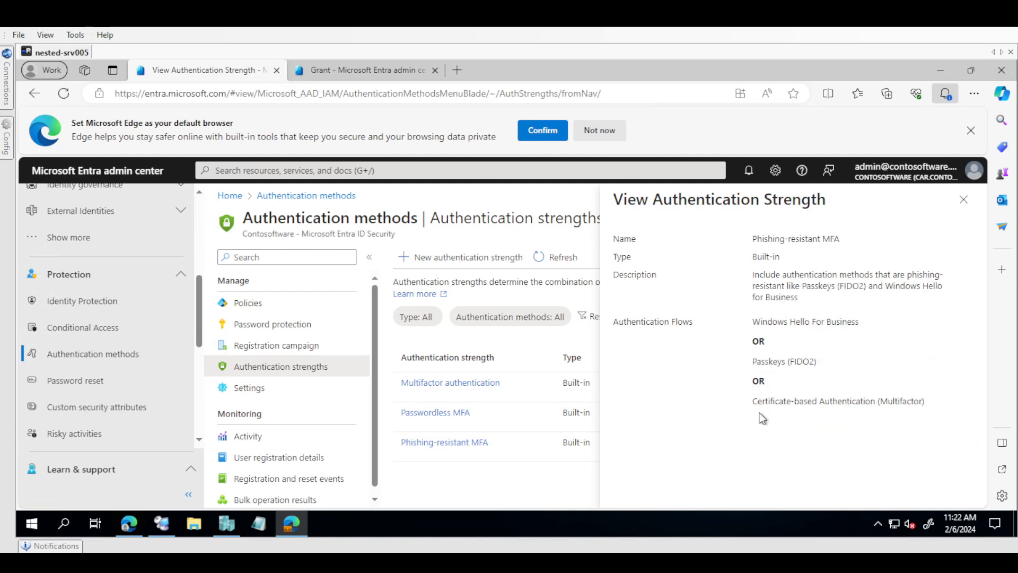
{"action": "left_click_drag", "start_coordinate": [753, 402], "coordinate": [943, 403]}
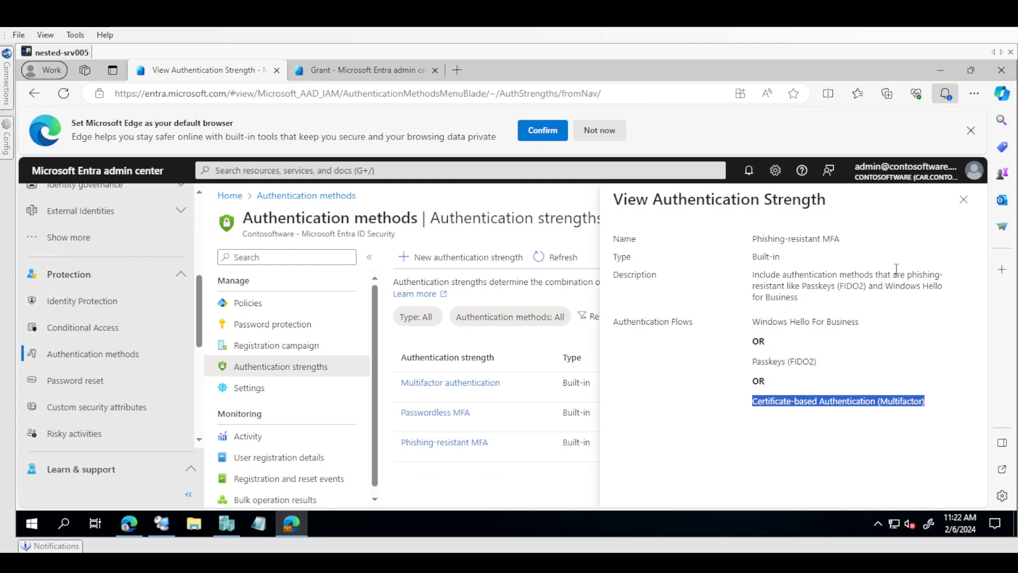
{"action": "left_click", "coordinate": [964, 201]}
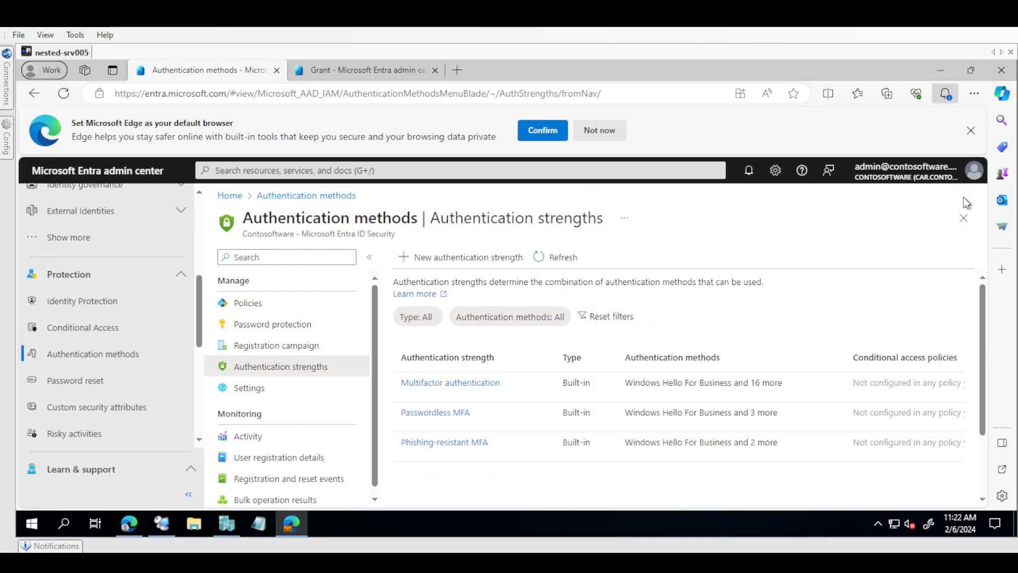
{"action": "left_click", "coordinate": [291, 523]}
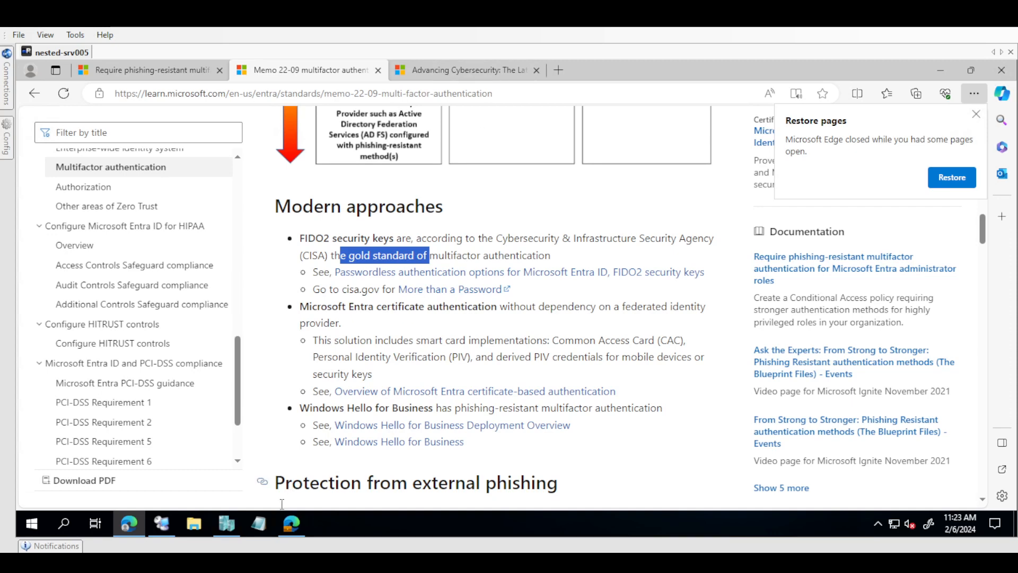
{"action": "left_click", "coordinate": [291, 523]}
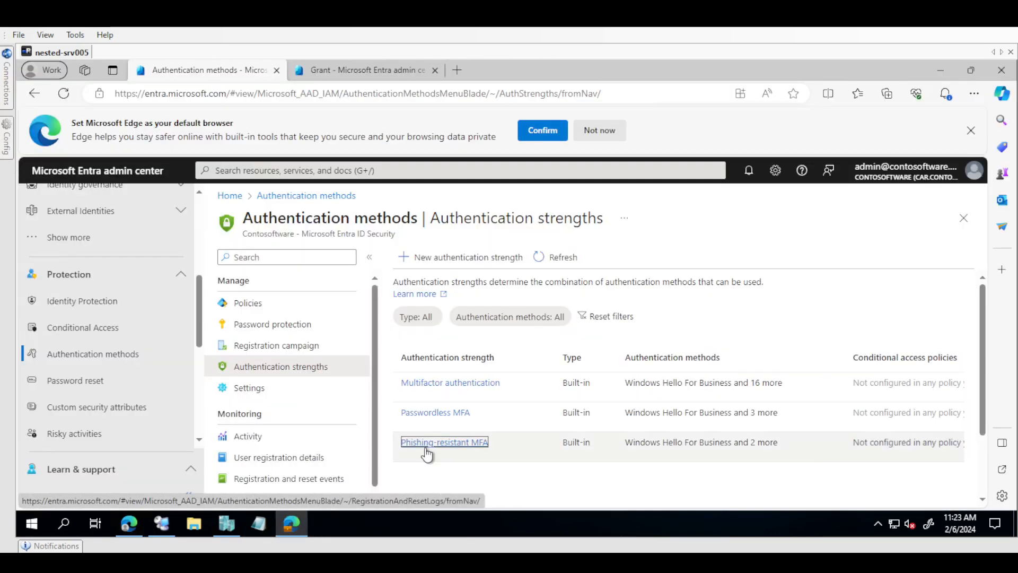
Open Privileged Identity Management under Identity governance and look over its tasks and management options.
{"action": "left_click", "coordinate": [347, 73]}
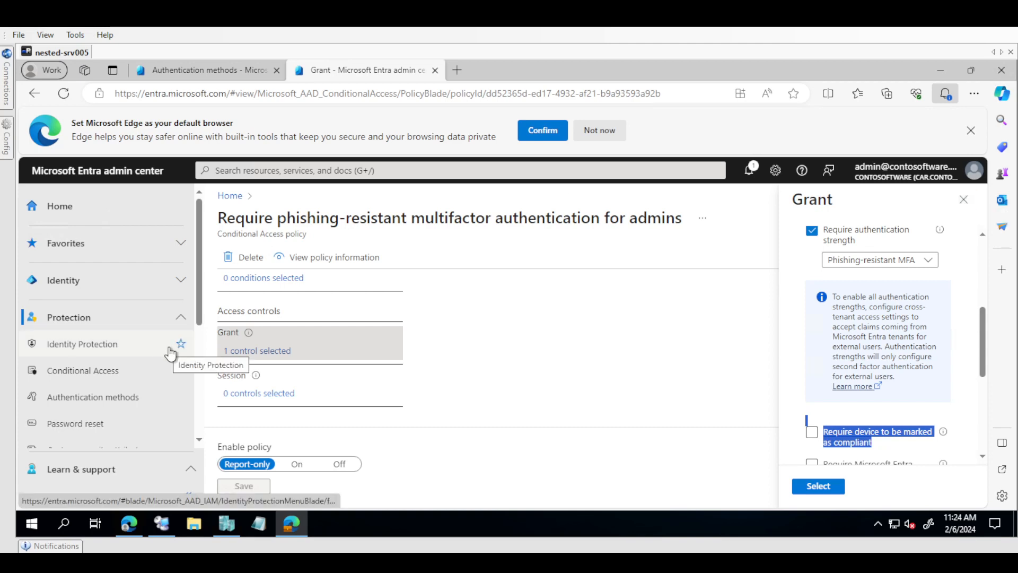
{"action": "left_click", "coordinate": [202, 350]}
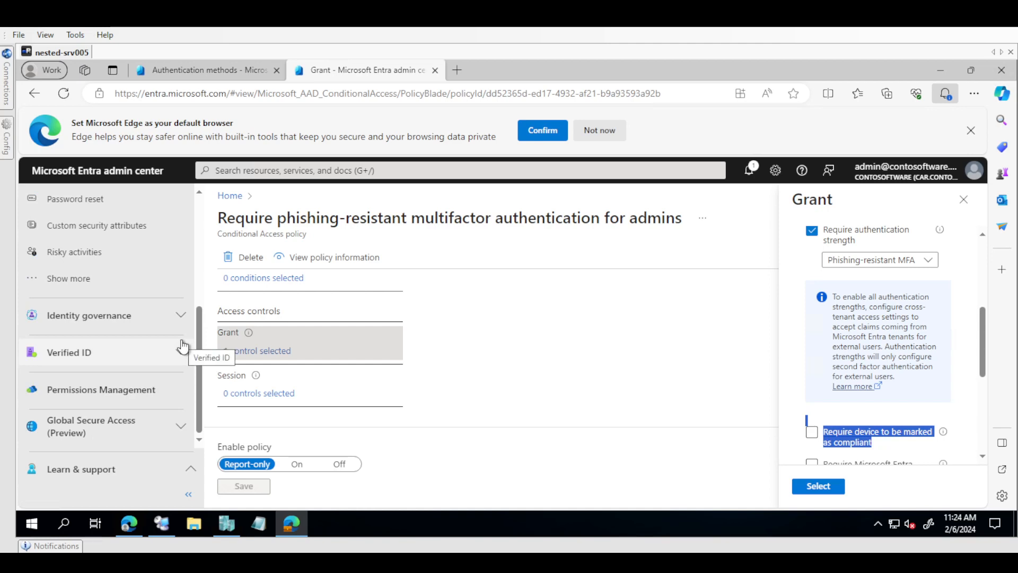
{"action": "left_click", "coordinate": [181, 316]}
{"action": "left_click", "coordinate": [100, 429]}
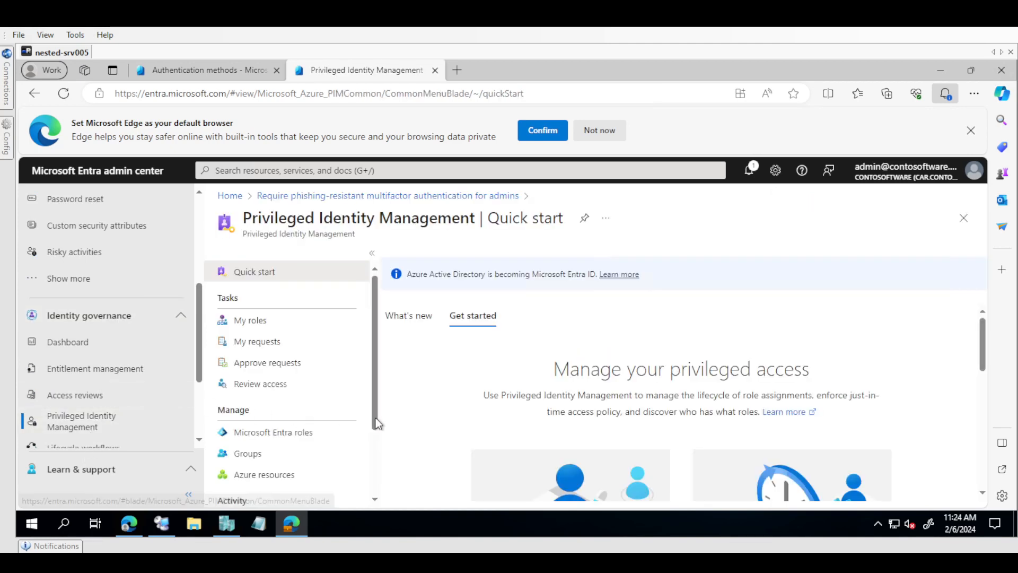
{"action": "scroll", "coordinate": [372, 440], "scroll_direction": "down", "scroll_amount": 1}
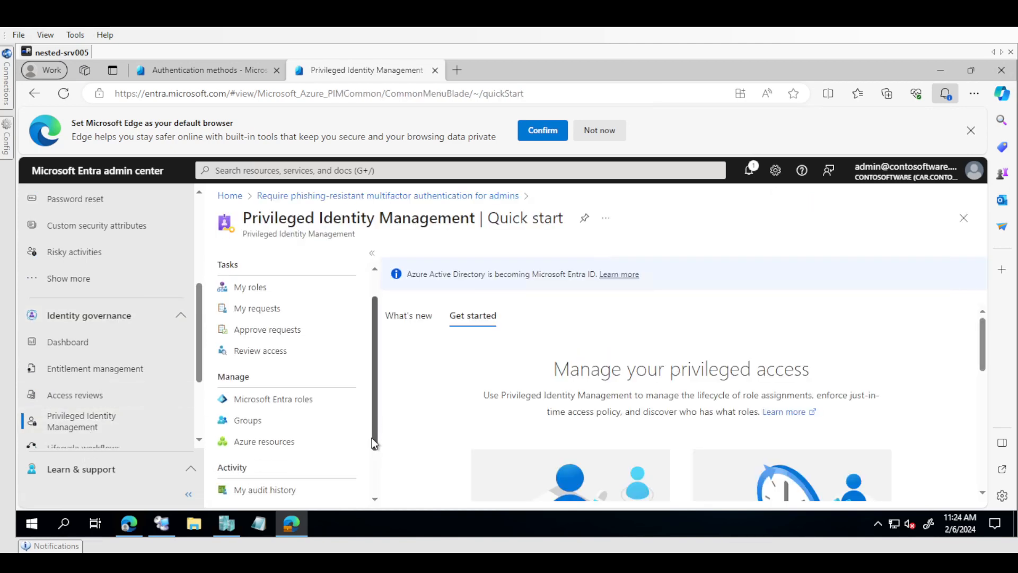
Return to the authentication methods page and go to the Authentication contexts section of Conditional Access.
{"action": "left_click", "coordinate": [220, 69]}
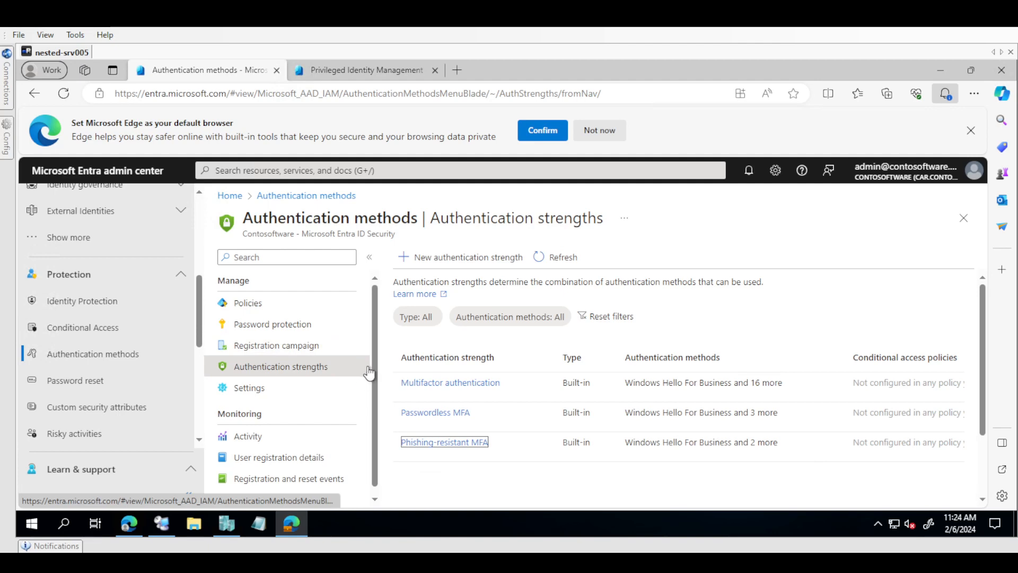
{"action": "scroll", "coordinate": [373, 387], "scroll_direction": "down", "scroll_amount": 1}
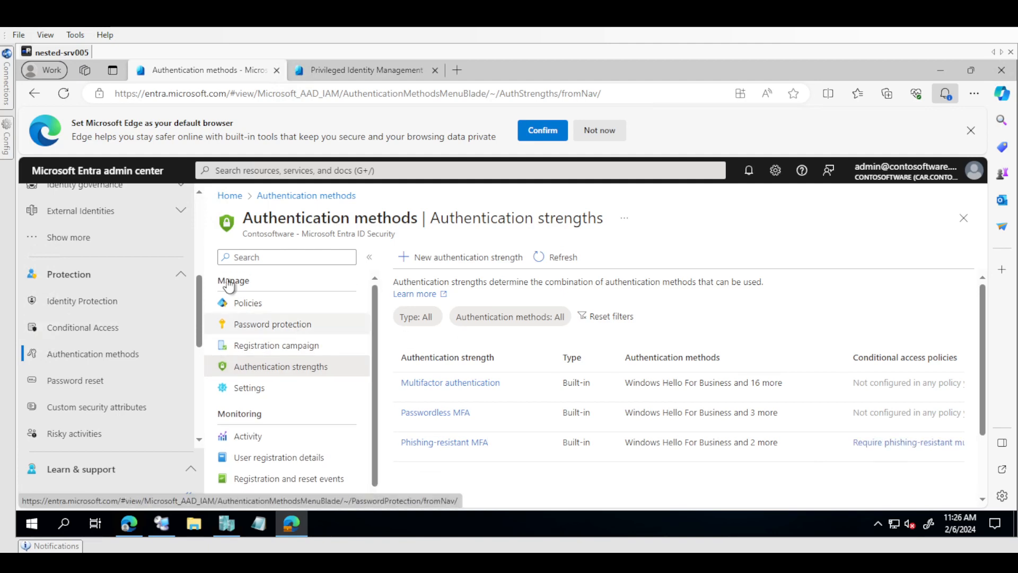
{"action": "left_click", "coordinate": [65, 326]}
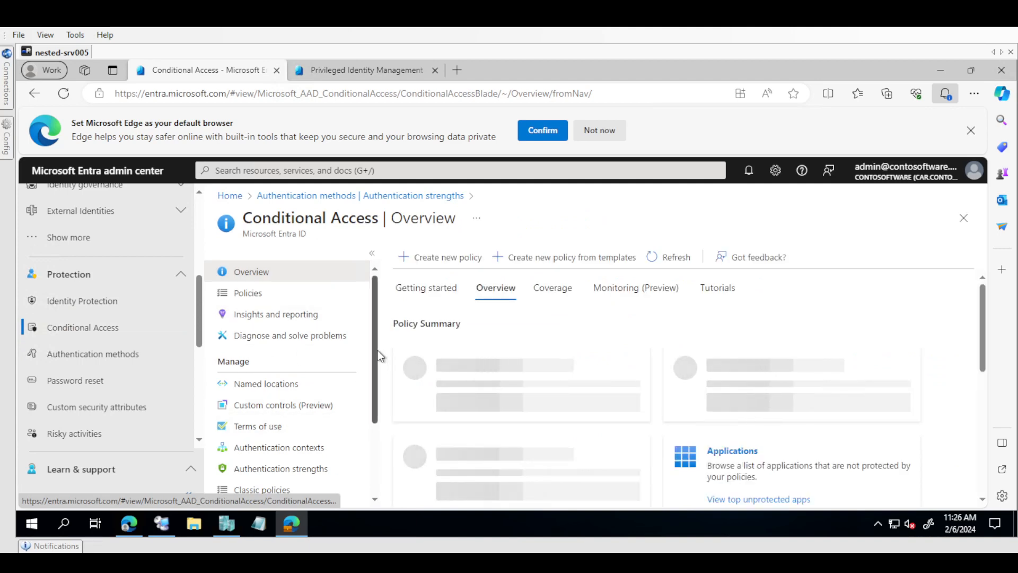
{"action": "left_click", "coordinate": [291, 453]}
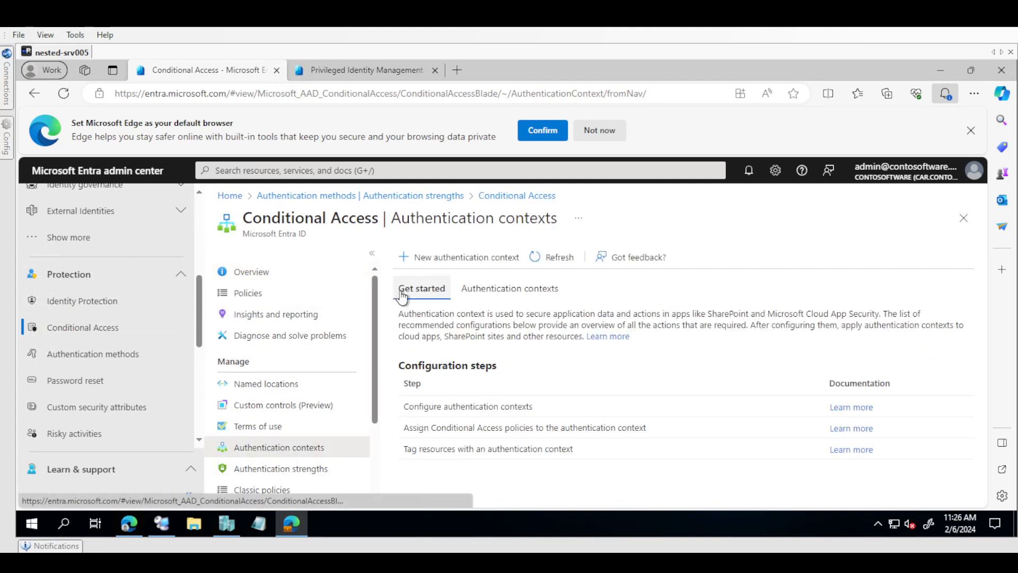
Create an authentication context named prac with the description prac-, then open it from the authentication contexts list.
{"action": "left_click", "coordinate": [435, 258]}
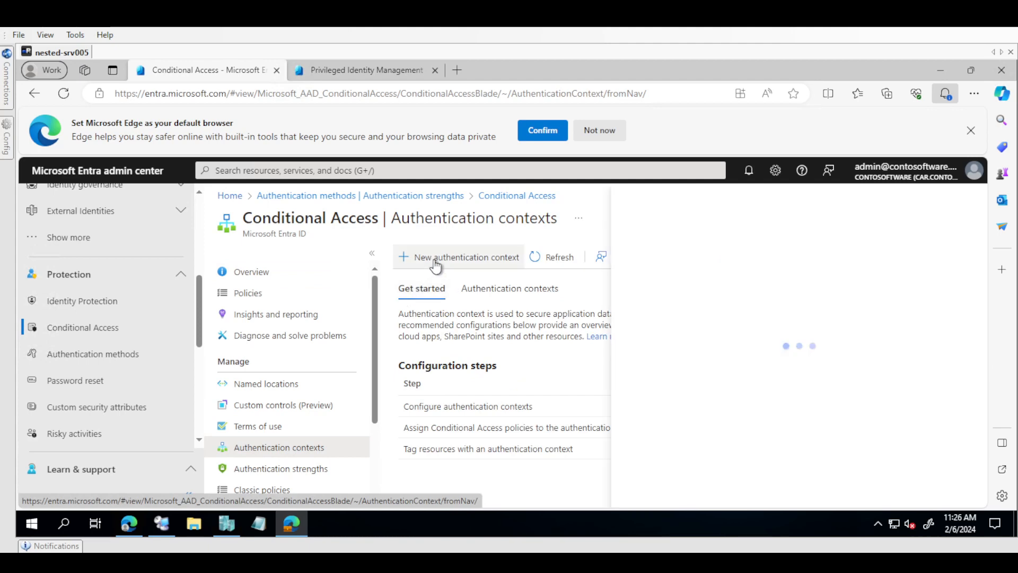
{"action": "left_click", "coordinate": [648, 295]}
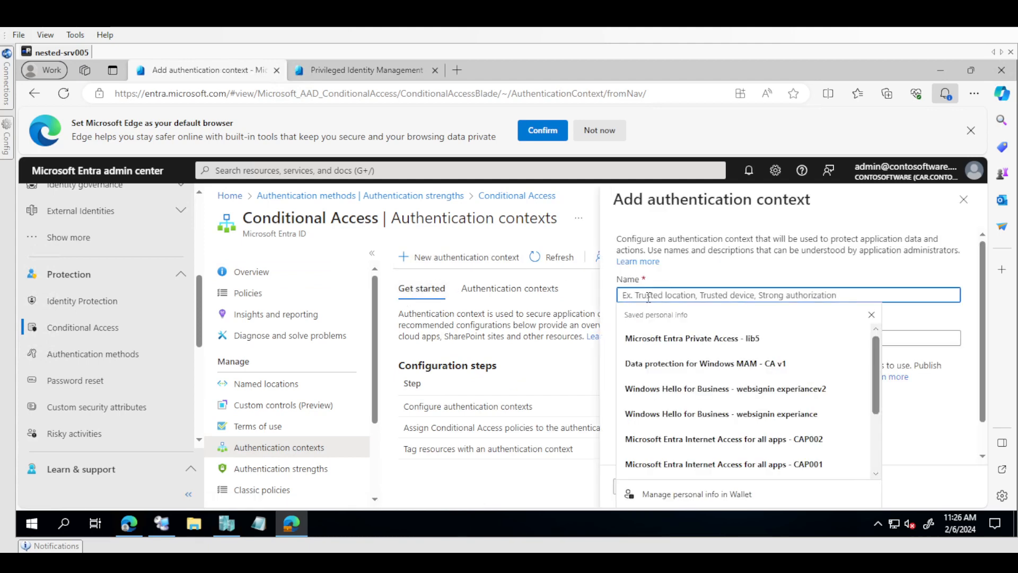
{"action": "type", "text": "T"}
{"action": "key", "text": "BackSpace"}
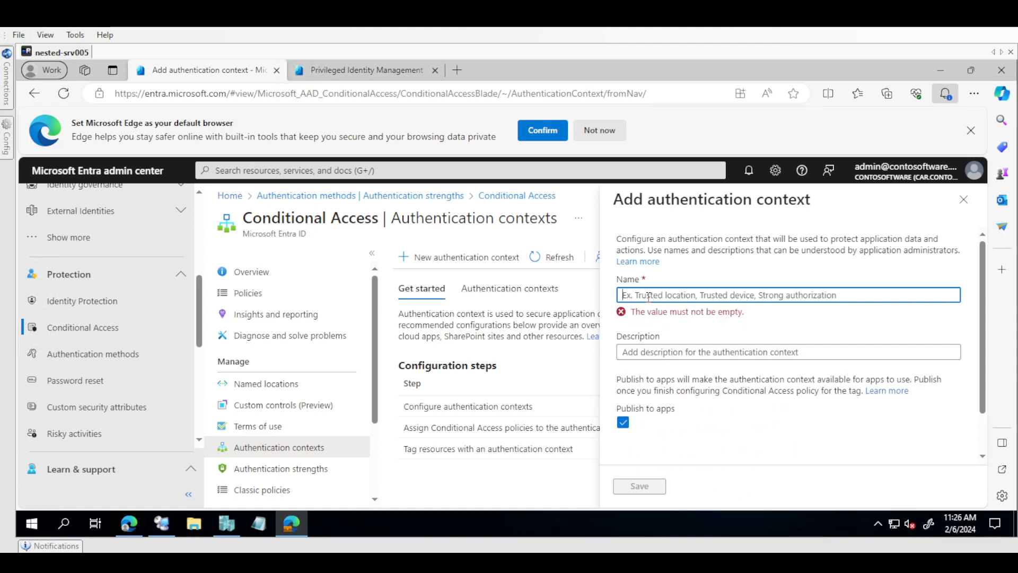
{"action": "type", "text": "pra"}
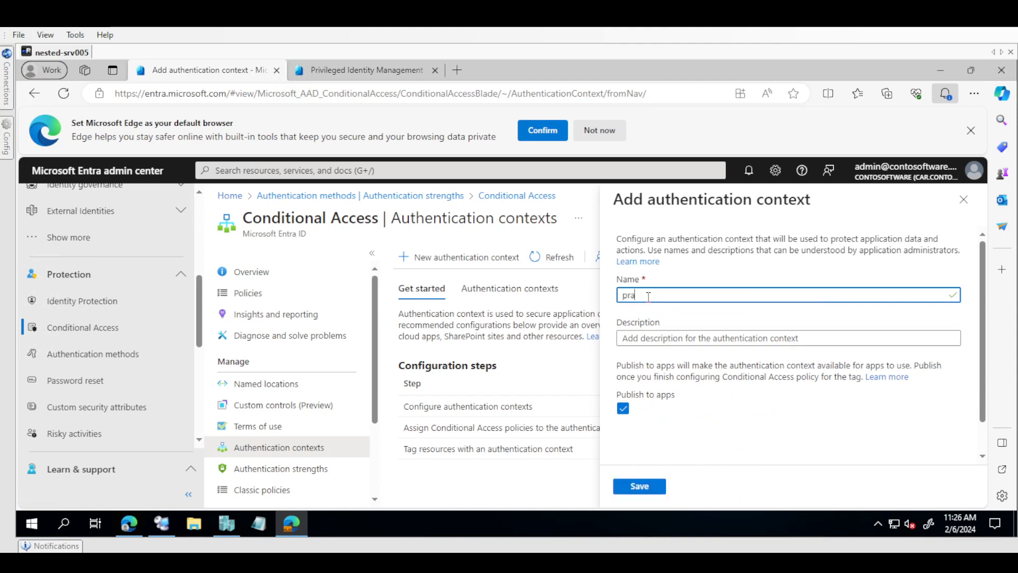
{"action": "type", "text": "c"}
{"action": "key", "text": "ctrl+a"}
{"action": "key", "text": "ctrl+c"}
{"action": "left_click", "coordinate": [654, 345]}
{"action": "key", "text": "ctrl+v"}
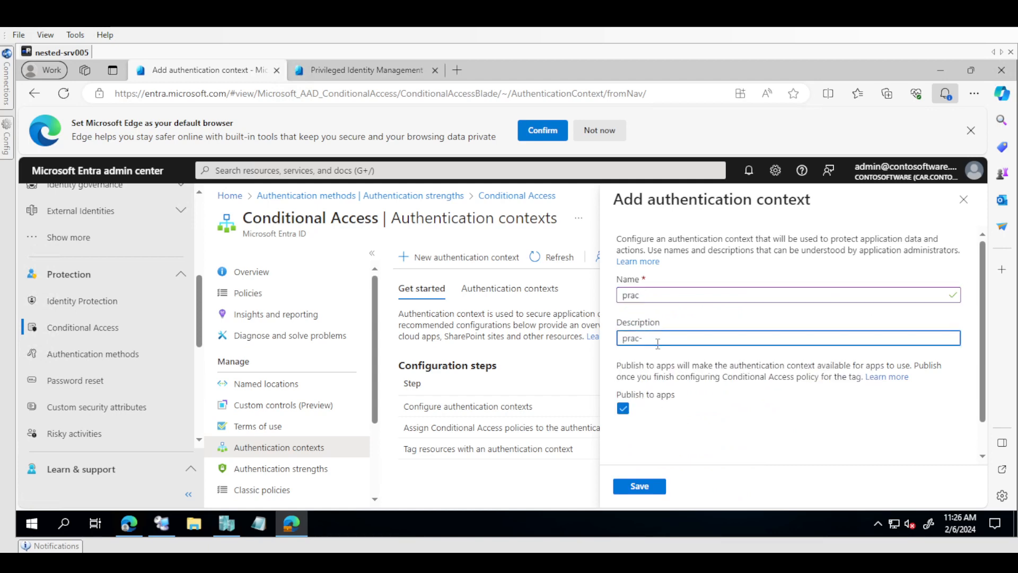
{"action": "left_click", "coordinate": [982, 431]}
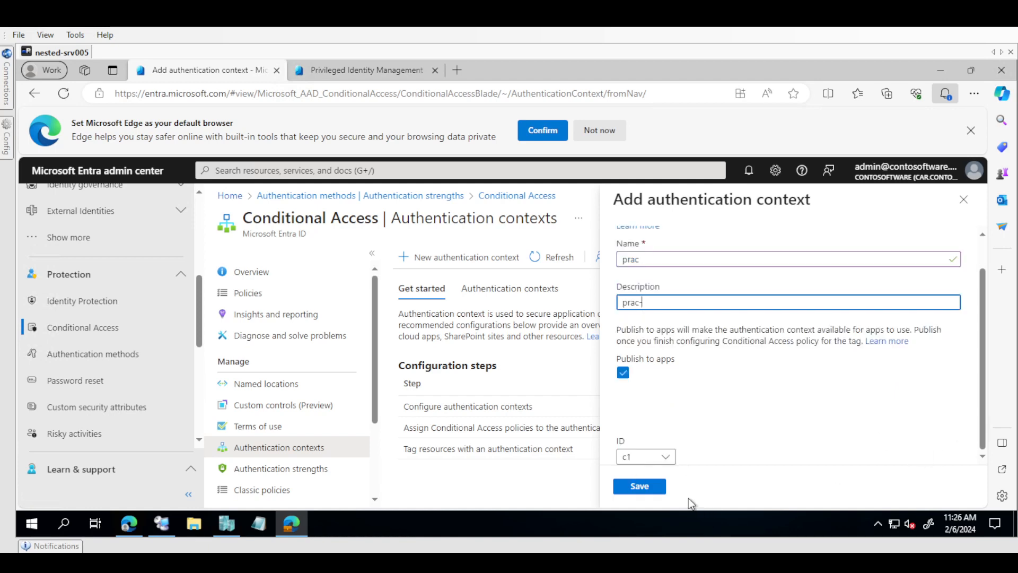
{"action": "left_click", "coordinate": [642, 485]}
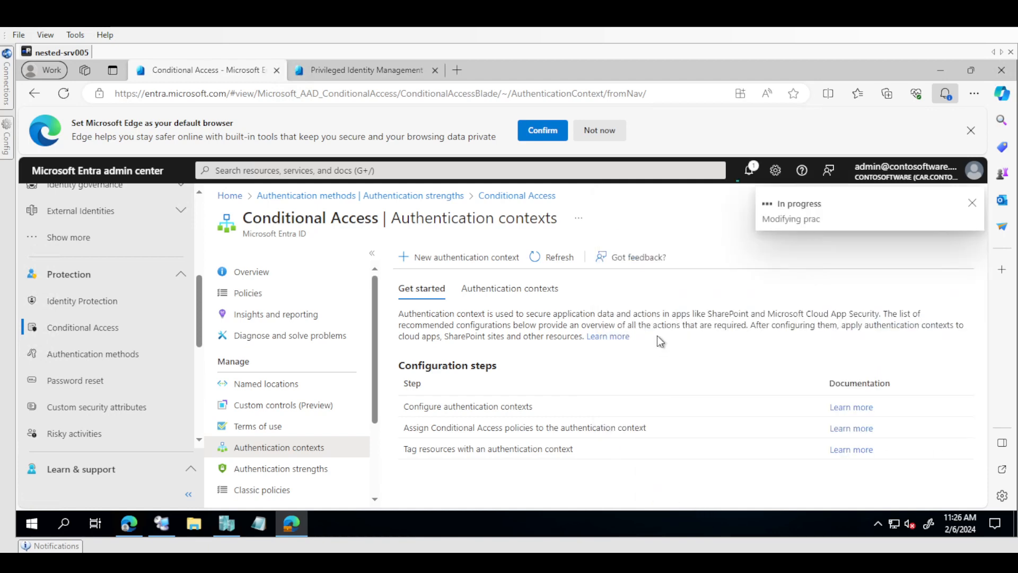
{"action": "left_click", "coordinate": [525, 289]}
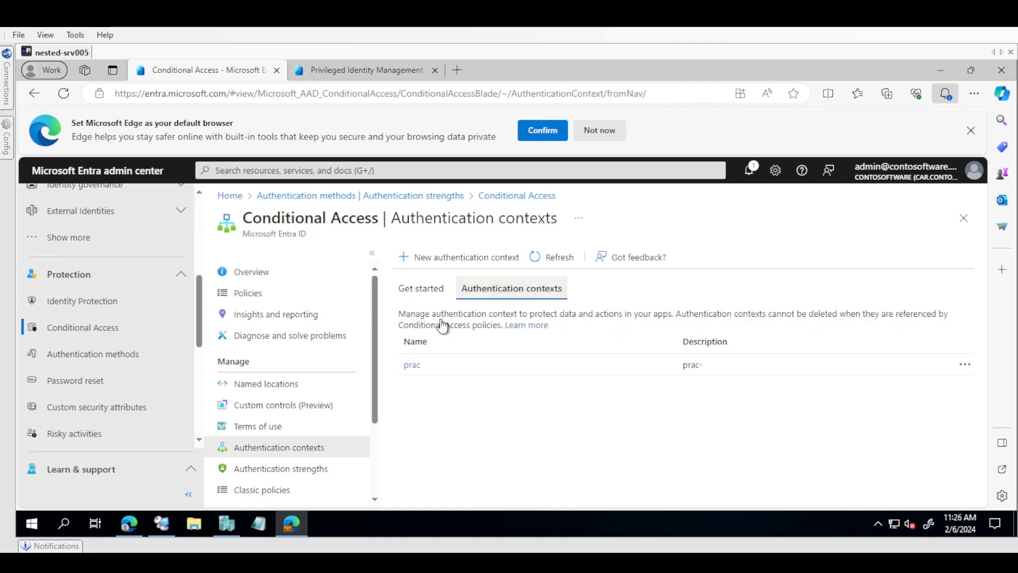
{"action": "left_click", "coordinate": [413, 365]}
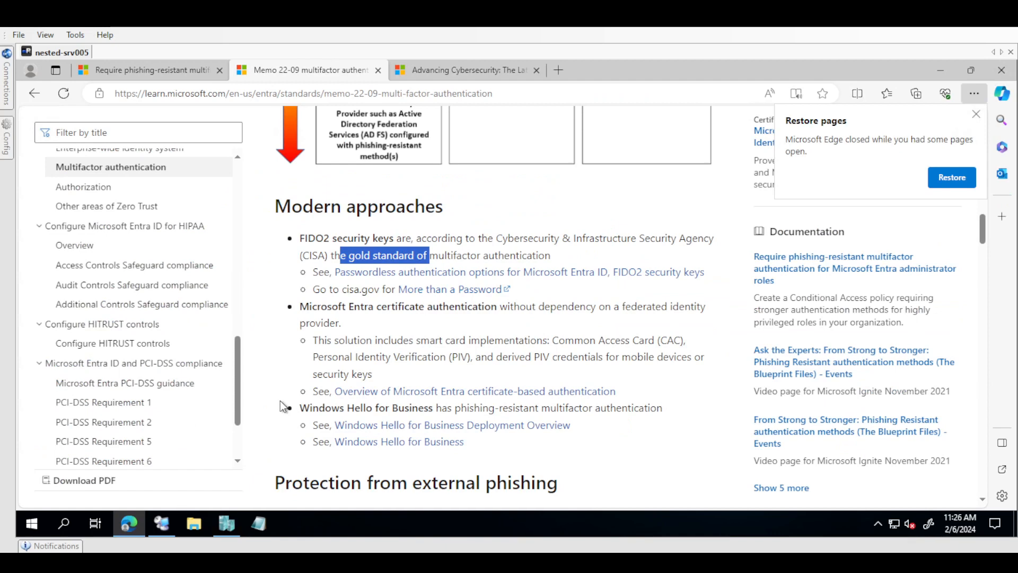
Switch to the browser with the documentation pages and open a new browser window.
{"action": "left_click", "coordinate": [137, 525]}
{"action": "left_click", "coordinate": [136, 521]}
{"action": "key", "text": "ctrl+n"}
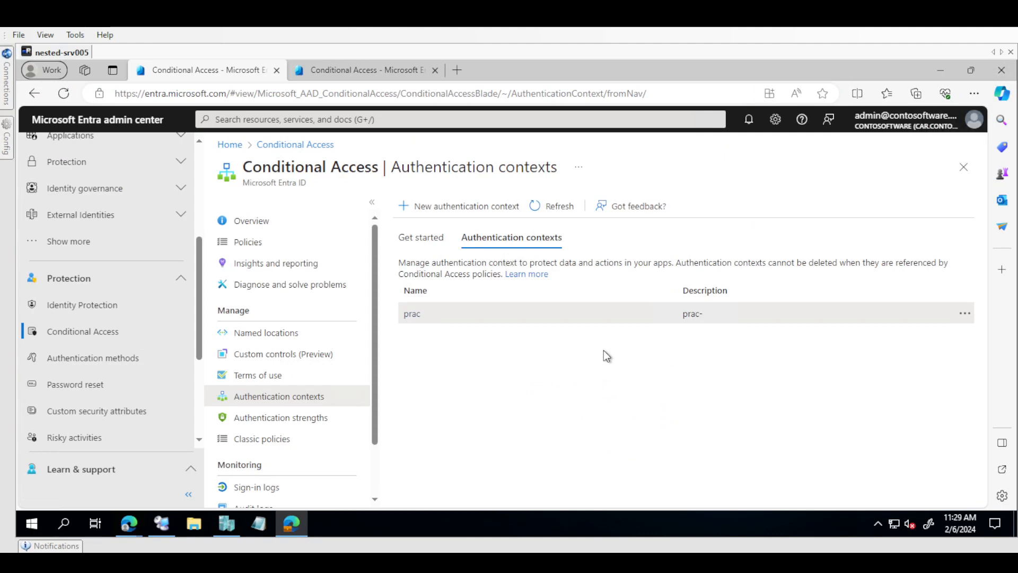
Open the Require phishing-resistant multifactor authentication for admins policy from the Conditional Access policies list.
{"action": "left_click", "coordinate": [334, 69]}
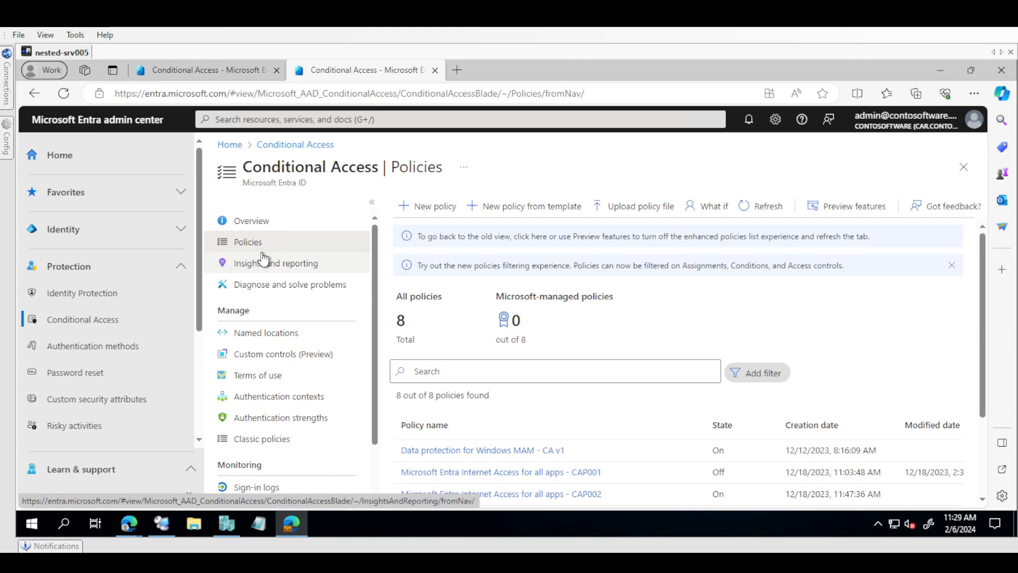
{"action": "scroll", "coordinate": [678, 360], "scroll_direction": "down", "scroll_amount": 2}
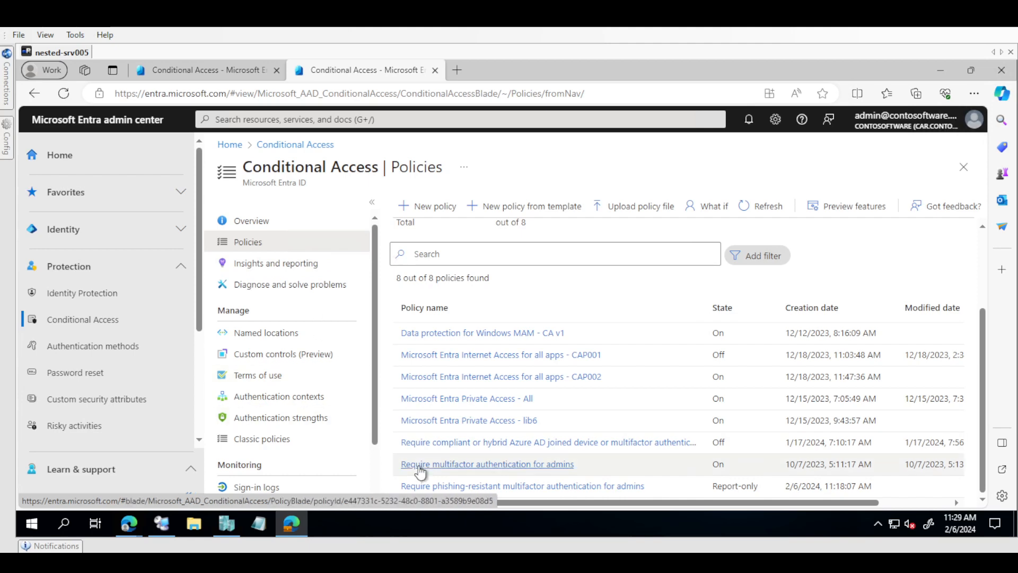
{"action": "left_click", "coordinate": [562, 493]}
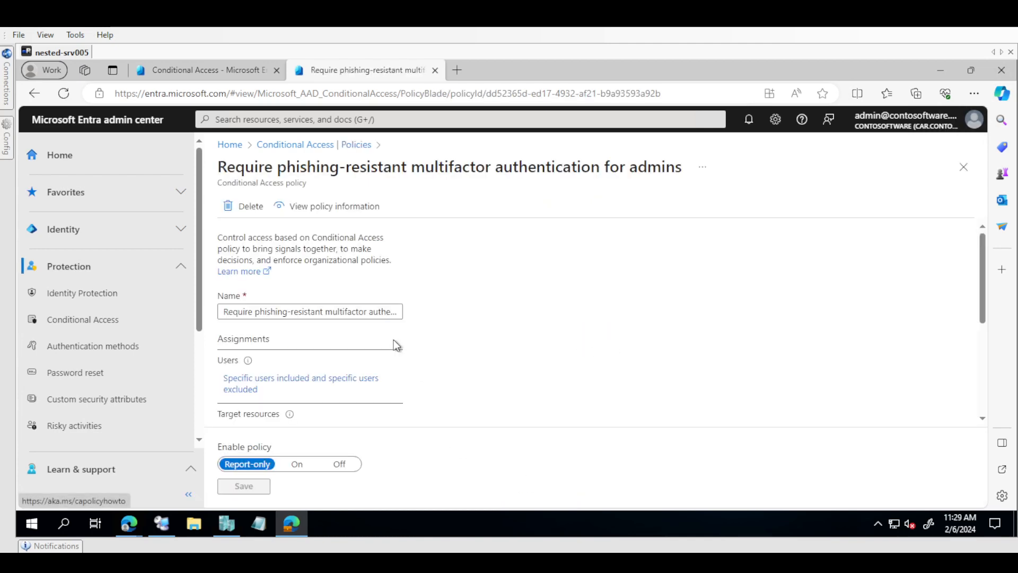
Change the policy's target resources from cloud apps to Authentication context and include the prac context.
{"action": "scroll", "coordinate": [393, 339], "scroll_direction": "down", "scroll_amount": 3}
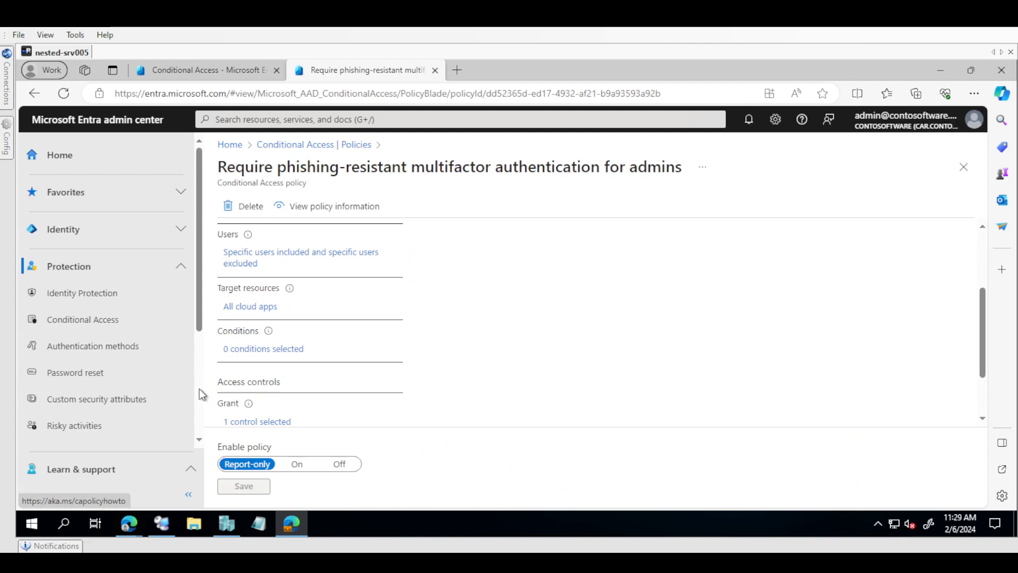
{"action": "left_click", "coordinate": [251, 307]}
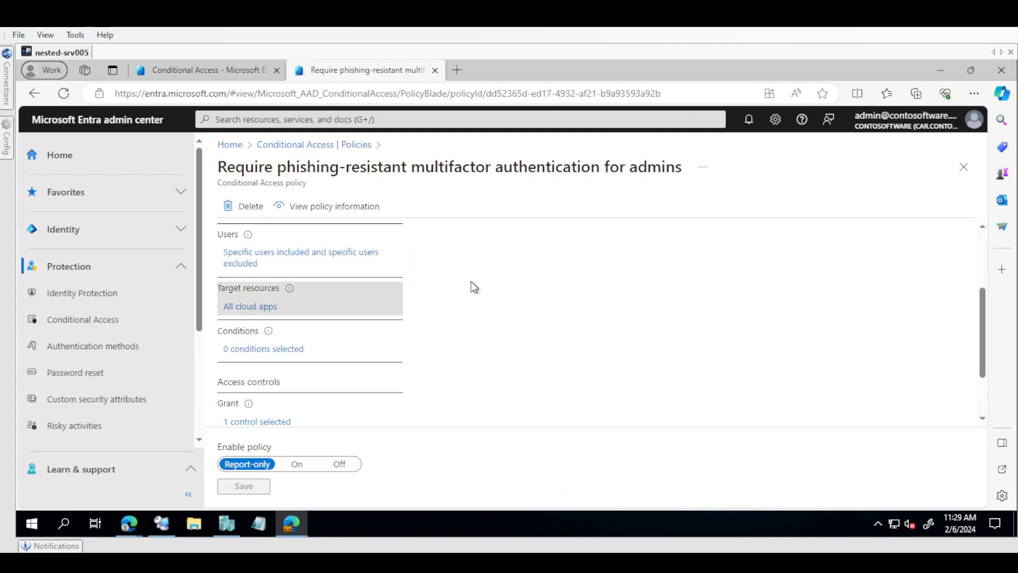
{"action": "left_click", "coordinate": [495, 300]}
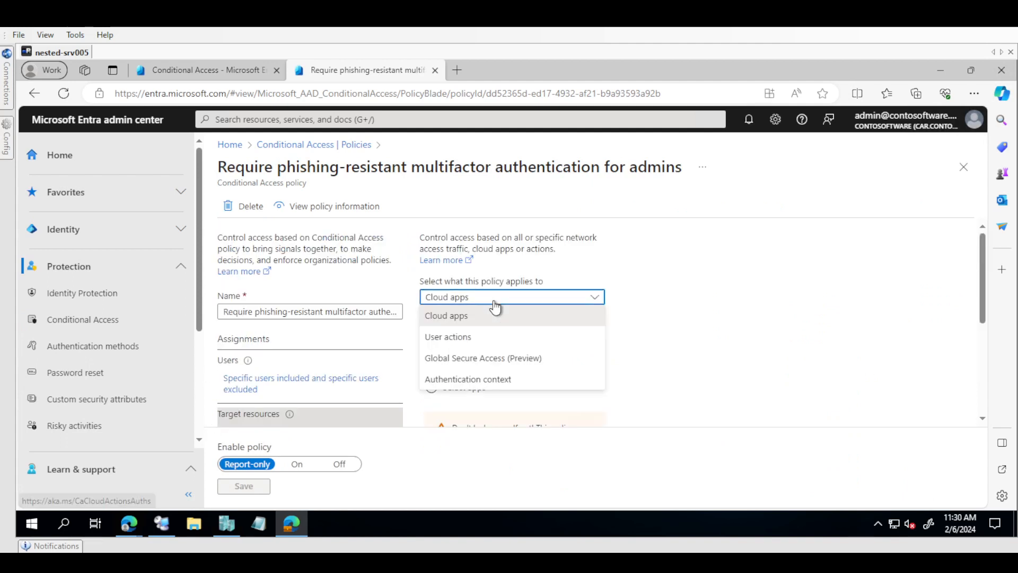
{"action": "left_click", "coordinate": [466, 379]}
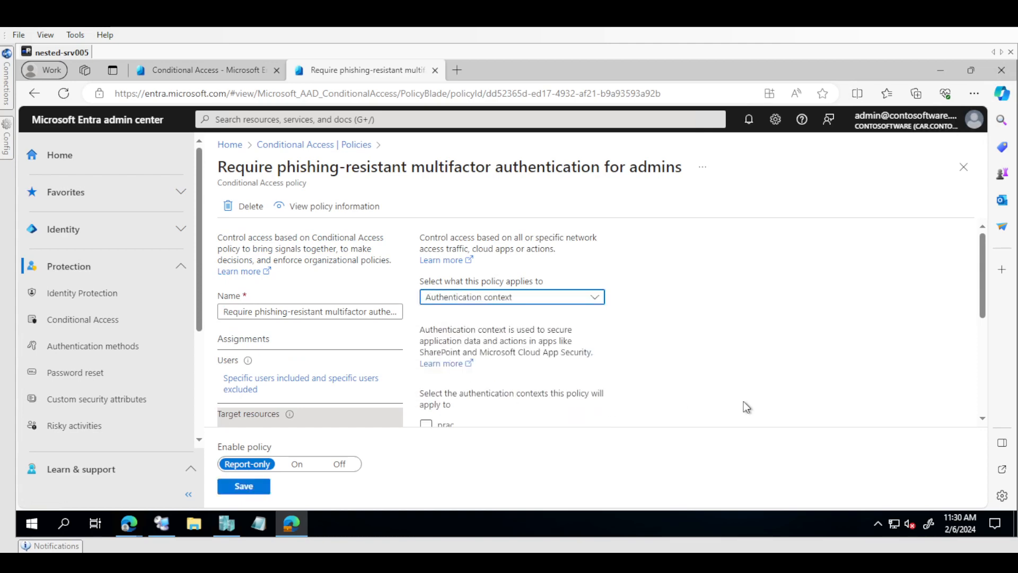
{"action": "left_click", "coordinate": [988, 342]}
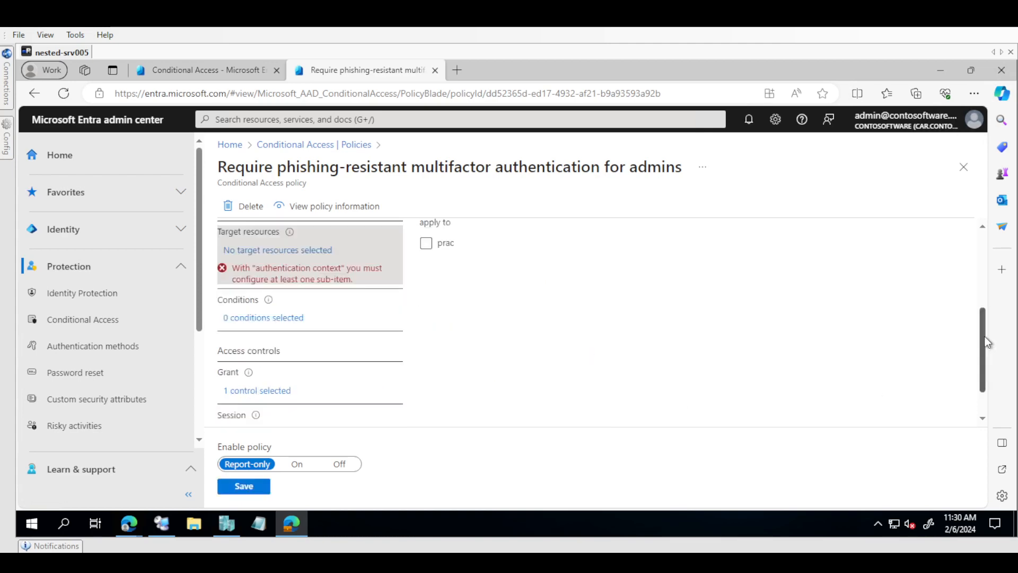
{"action": "left_click", "coordinate": [427, 244]}
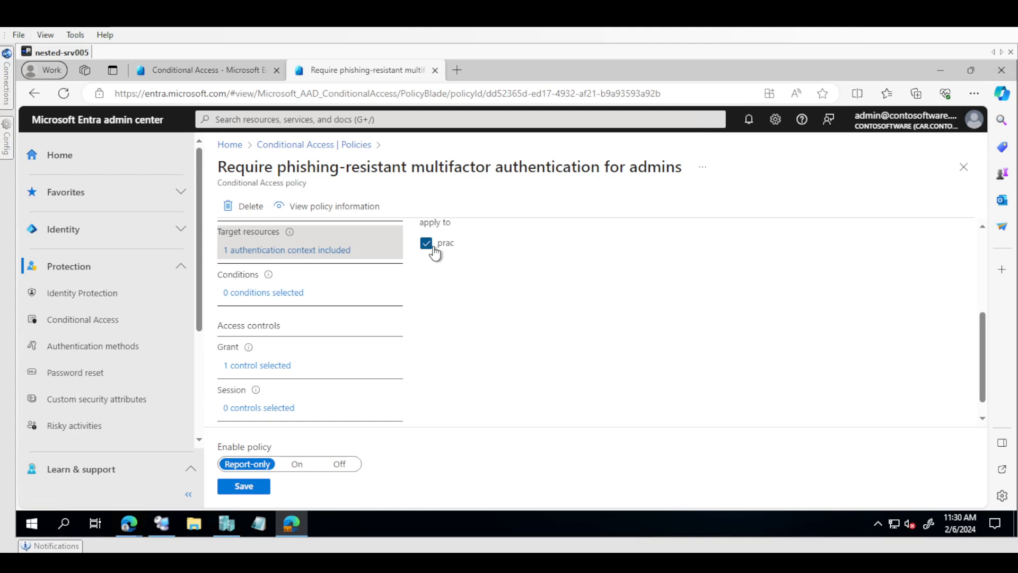
{"action": "left_click_drag", "start_coordinate": [983, 346], "coordinate": [974, 376]}
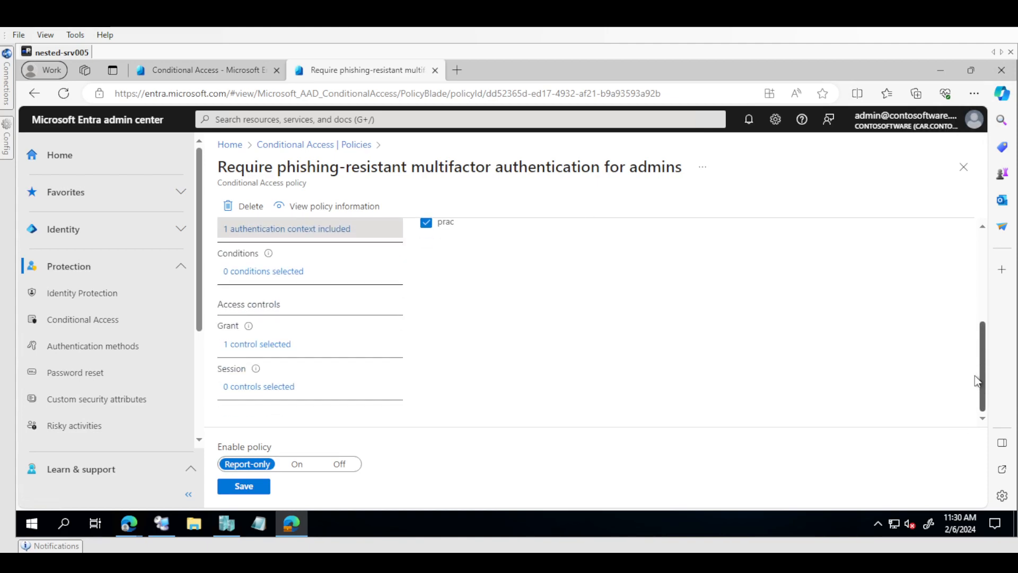
Check the authentication strength options in the policy's Grant controls, keep Phishing-resistant MFA, and save the policy.
{"action": "left_click", "coordinate": [229, 346]}
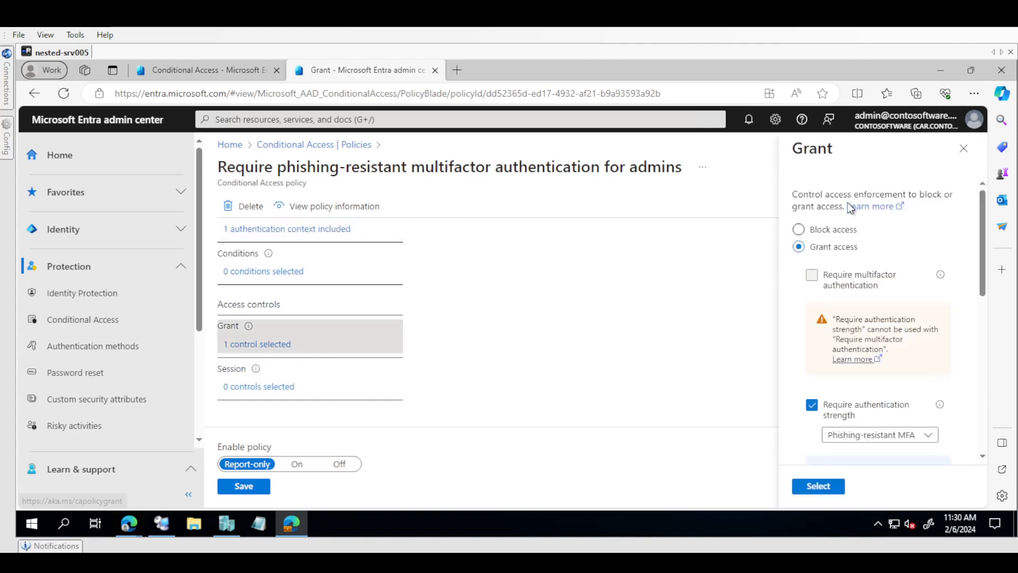
{"action": "scroll", "coordinate": [990, 324], "scroll_direction": "down", "scroll_amount": 2}
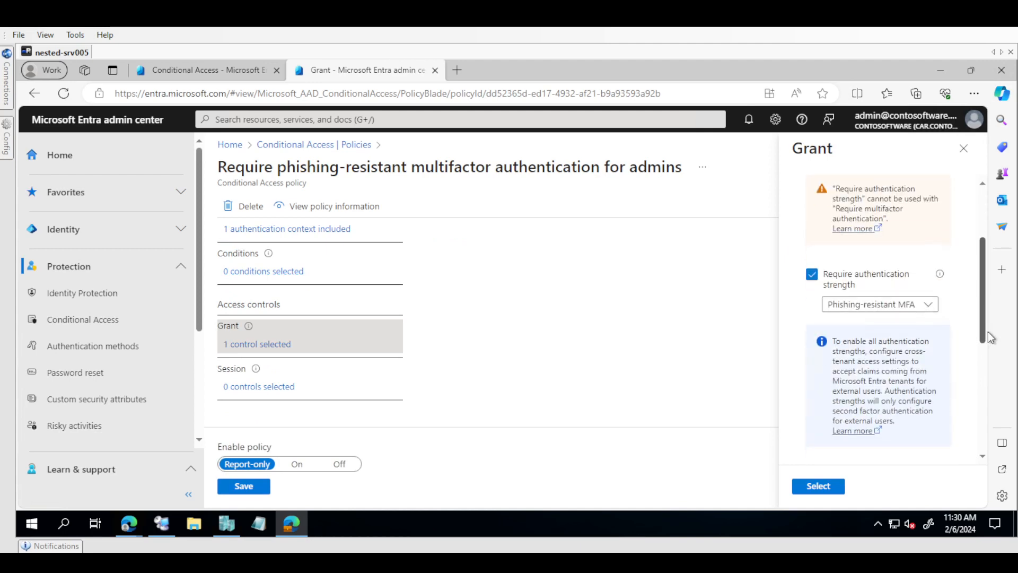
{"action": "left_click", "coordinate": [868, 305]}
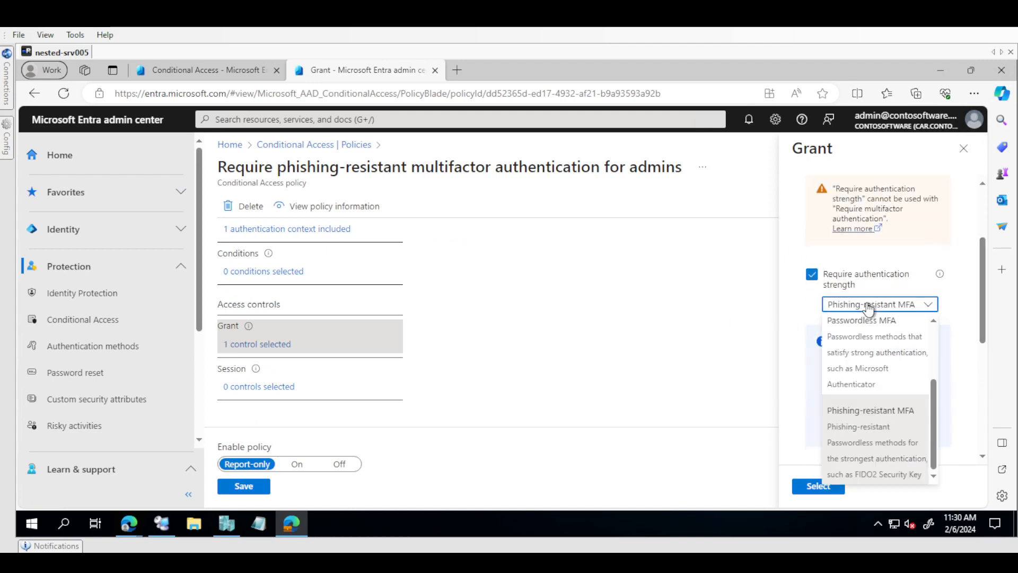
{"action": "left_click", "coordinate": [867, 306]}
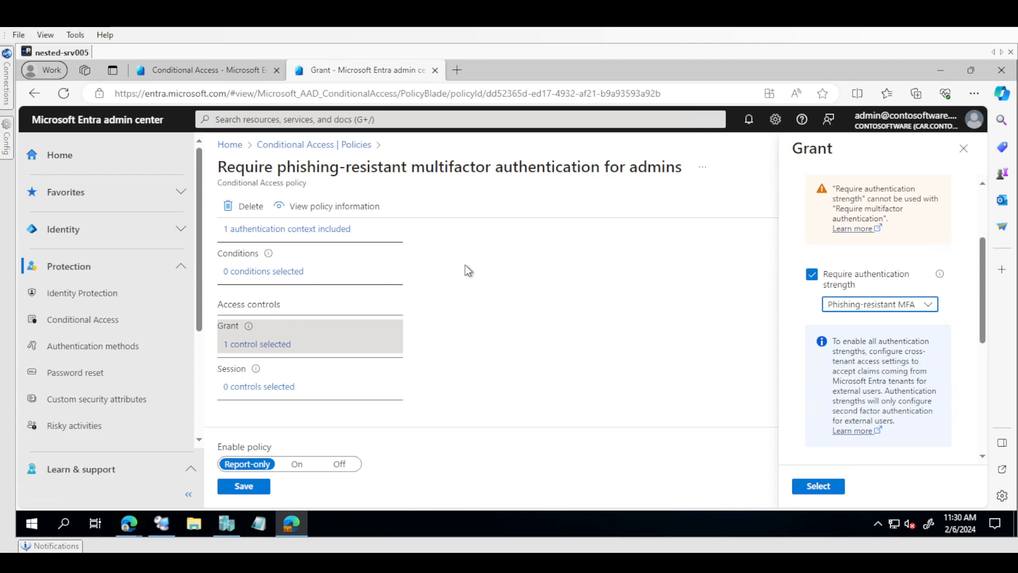
{"action": "left_click", "coordinate": [242, 488]}
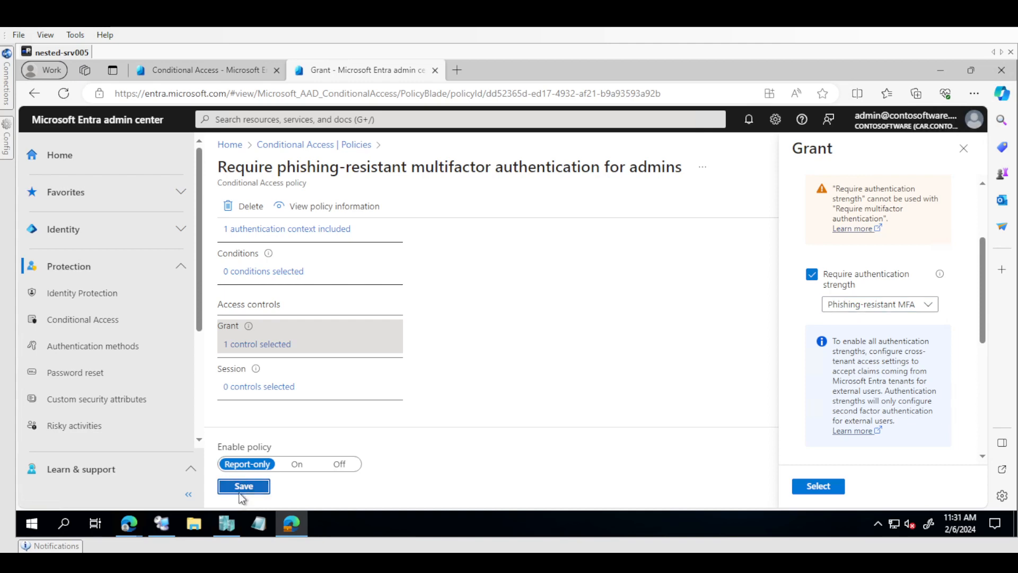
Open the Application Administrator role from the Microsoft Entra roles in Privileged Identity Management under Identity governance.
{"action": "left_click", "coordinate": [224, 69]}
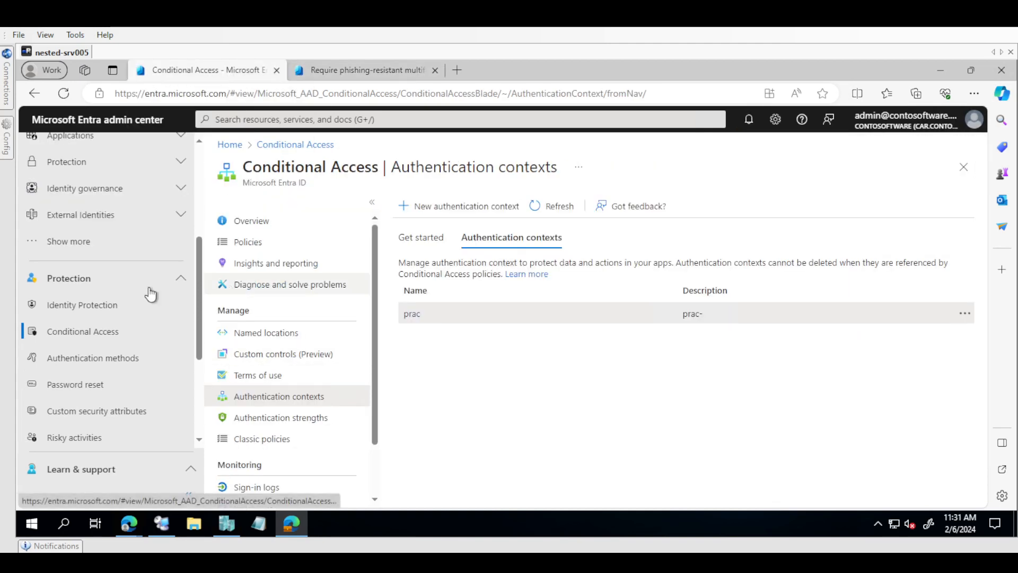
{"action": "scroll", "coordinate": [142, 386], "scroll_direction": "down", "scroll_amount": 3}
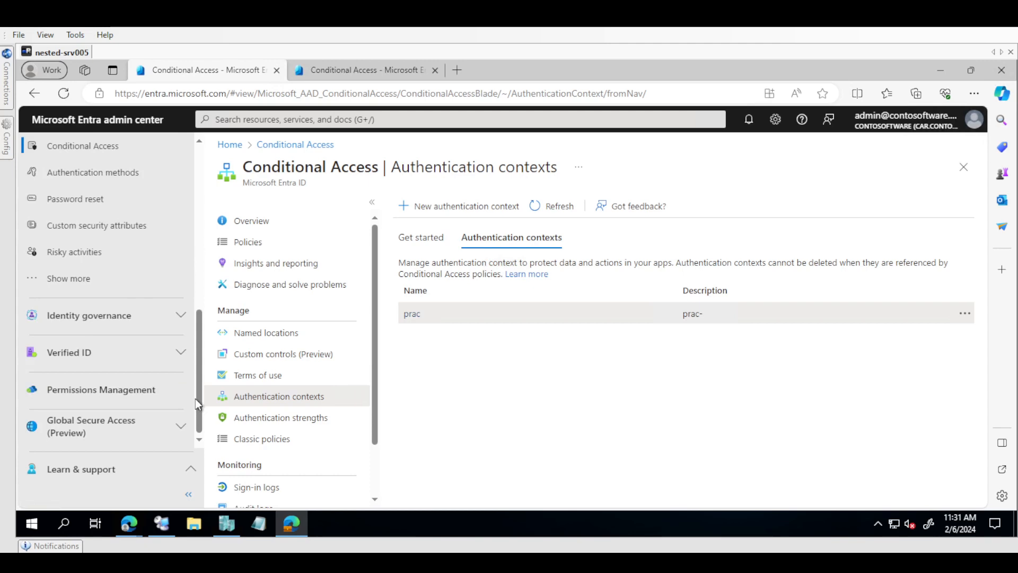
{"action": "left_click", "coordinate": [170, 318]}
{"action": "left_click", "coordinate": [95, 422]}
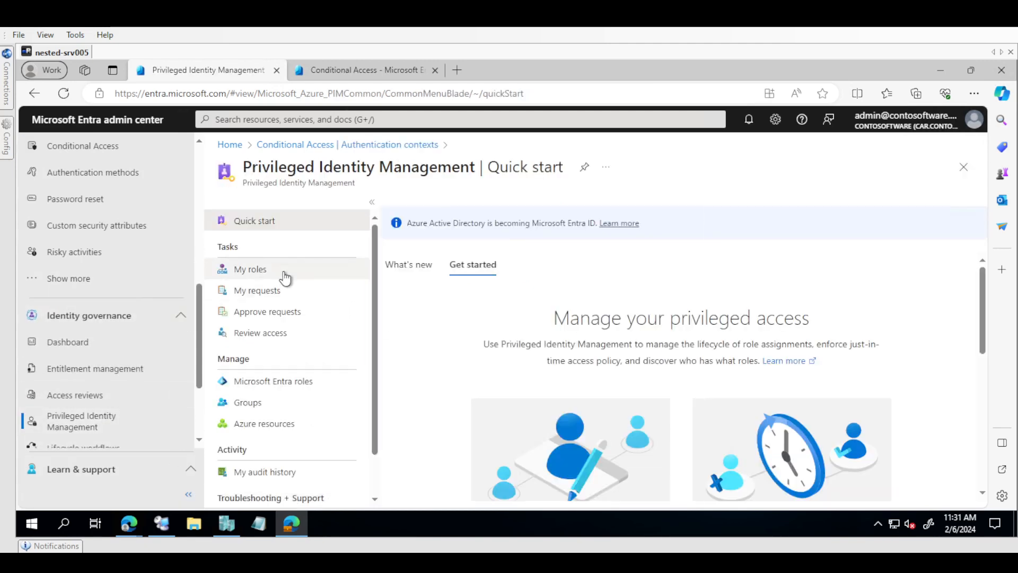
{"action": "left_click", "coordinate": [306, 380]}
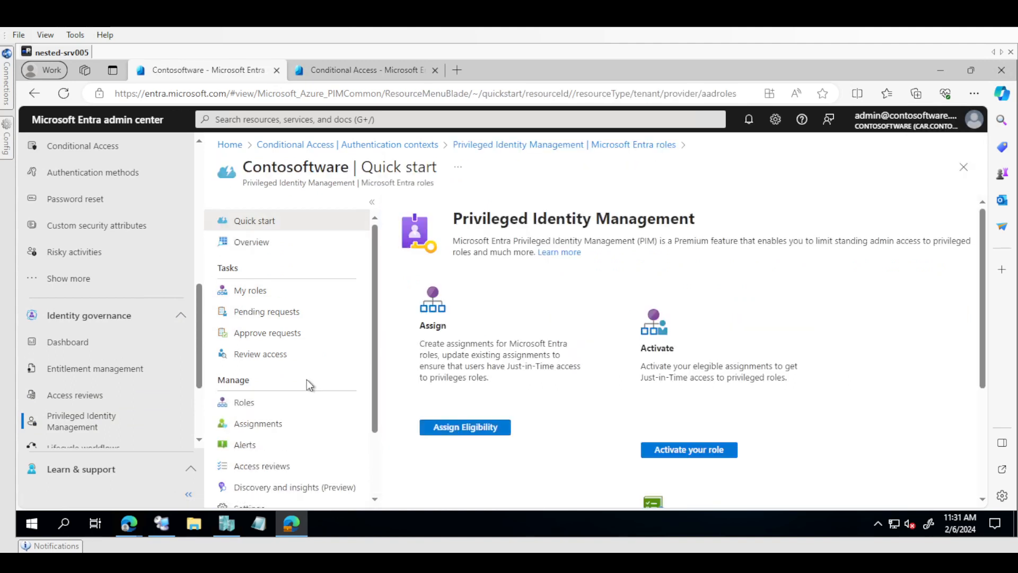
{"action": "left_click", "coordinate": [278, 404]}
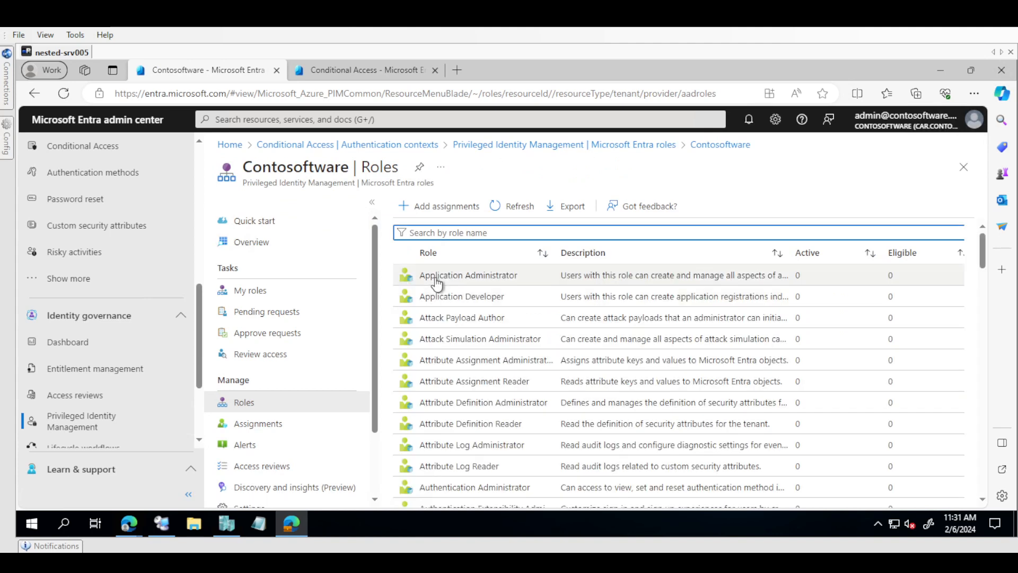
{"action": "left_click", "coordinate": [462, 279]}
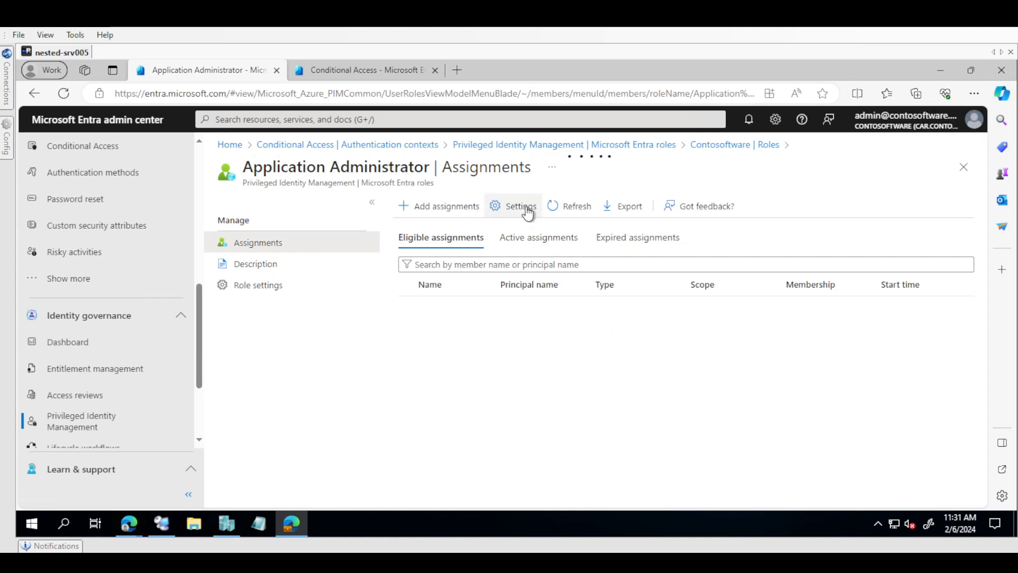
Edit the Application Administrator role settings to require the Microsoft Entra Conditional Access authentication context prac on activation.
{"action": "left_click", "coordinate": [509, 208]}
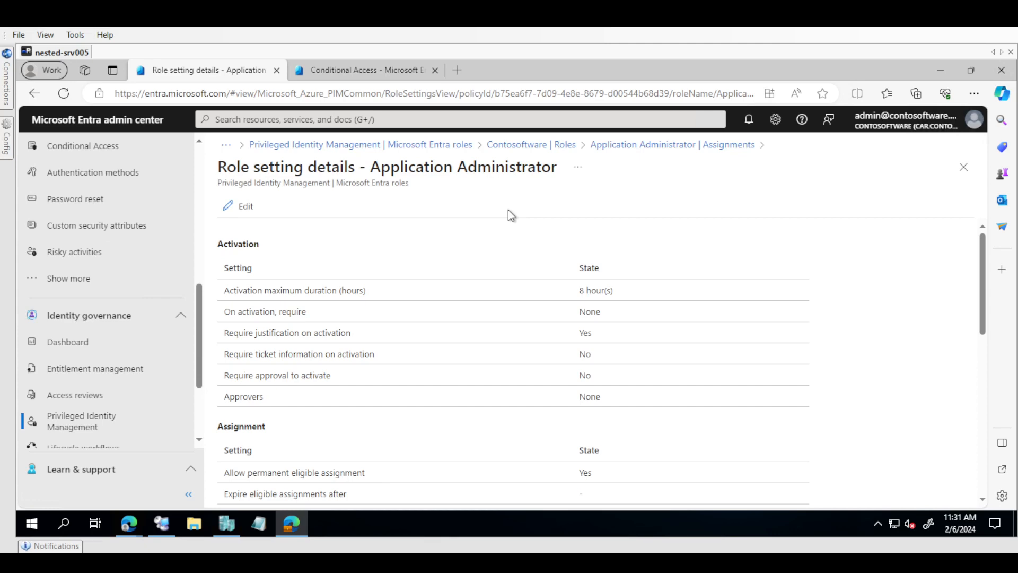
{"action": "left_click", "coordinate": [250, 215]}
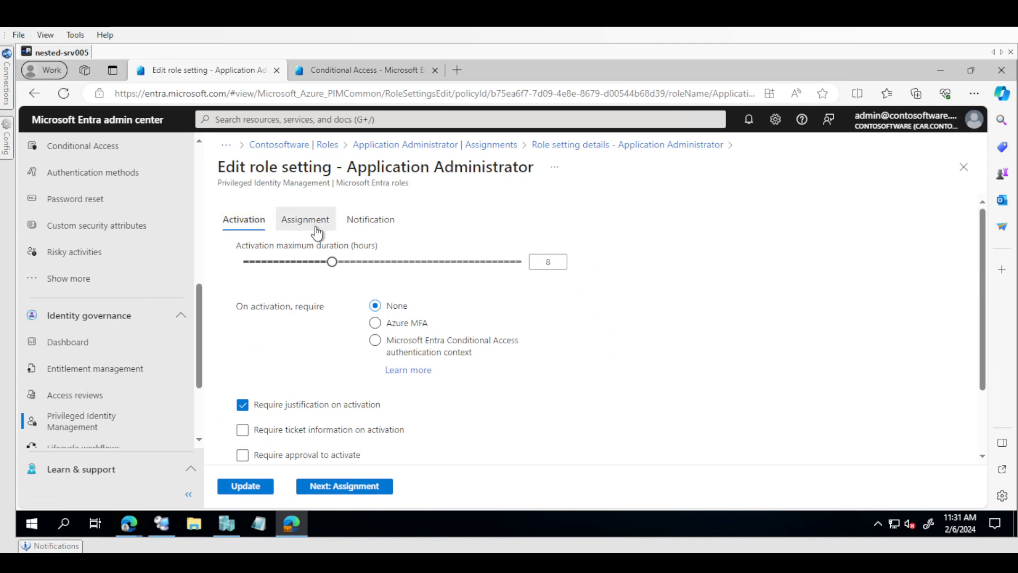
{"action": "left_click", "coordinate": [308, 222]}
{"action": "left_click", "coordinate": [226, 223]}
{"action": "left_click", "coordinate": [376, 340]}
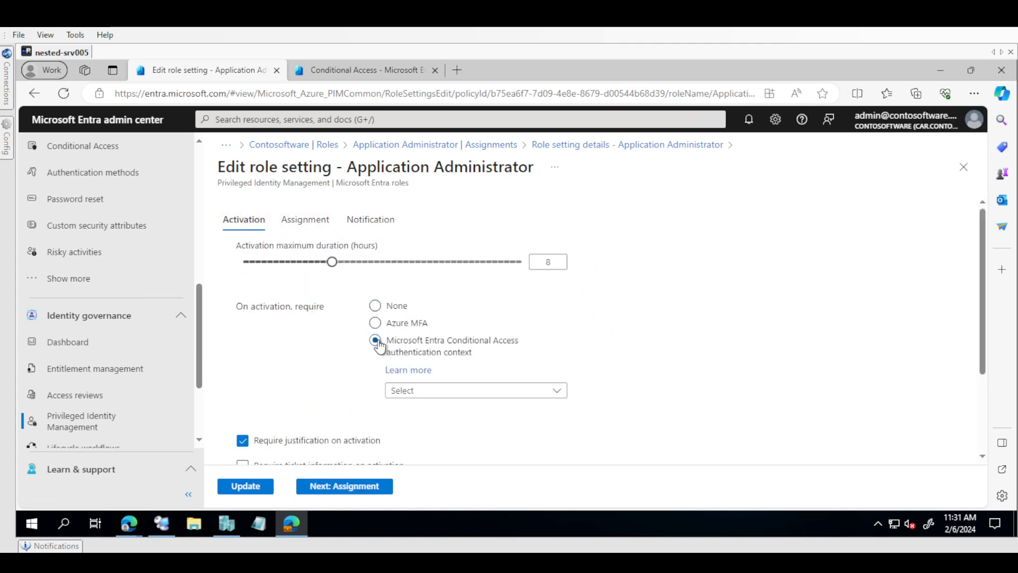
{"action": "left_click", "coordinate": [454, 391]}
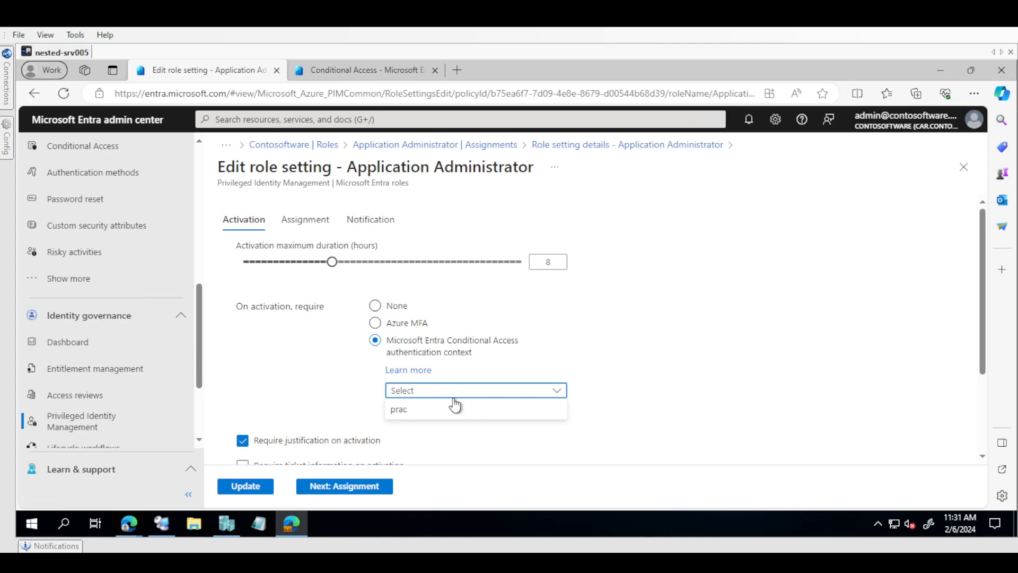
{"action": "left_click", "coordinate": [412, 417]}
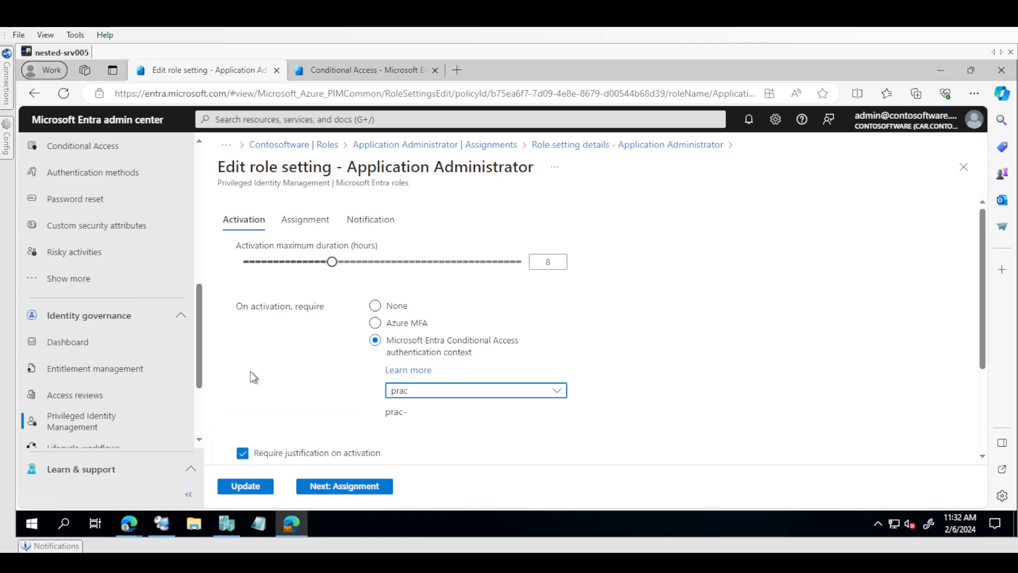
Switch to the other open browser window.
{"action": "mouse_move", "coordinate": [119, 526]}
{"action": "left_click", "coordinate": [119, 493]}
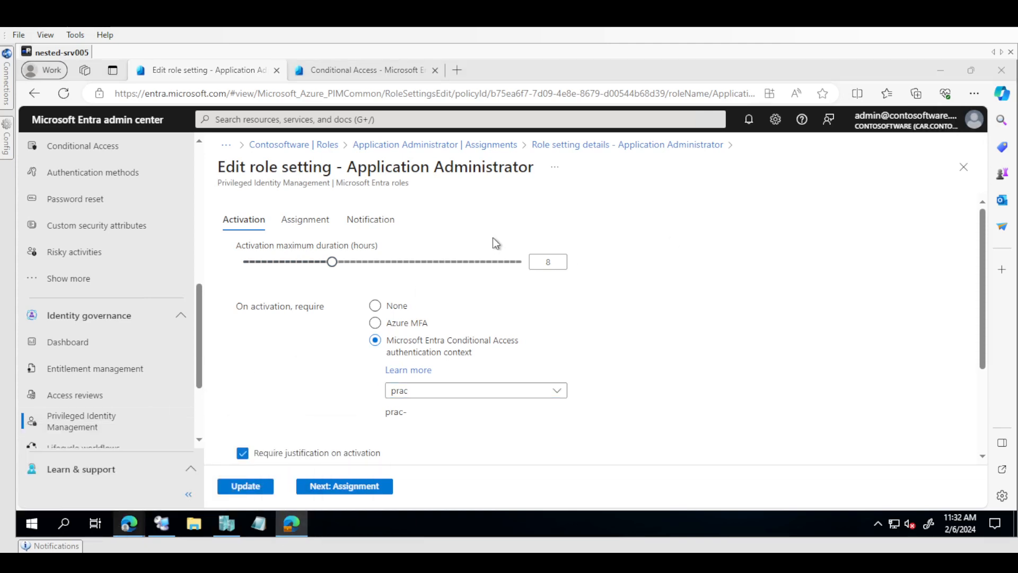